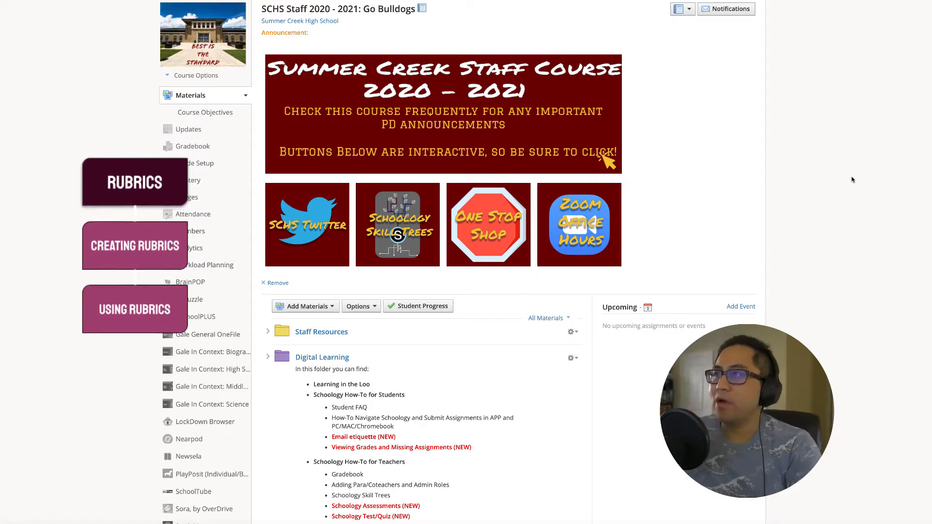
# Open the Schoology Accommodations Discussion in the 504/Sped Accommodations with Schoology folder for editing
pyautogui.scroll(-5, 353, 462)
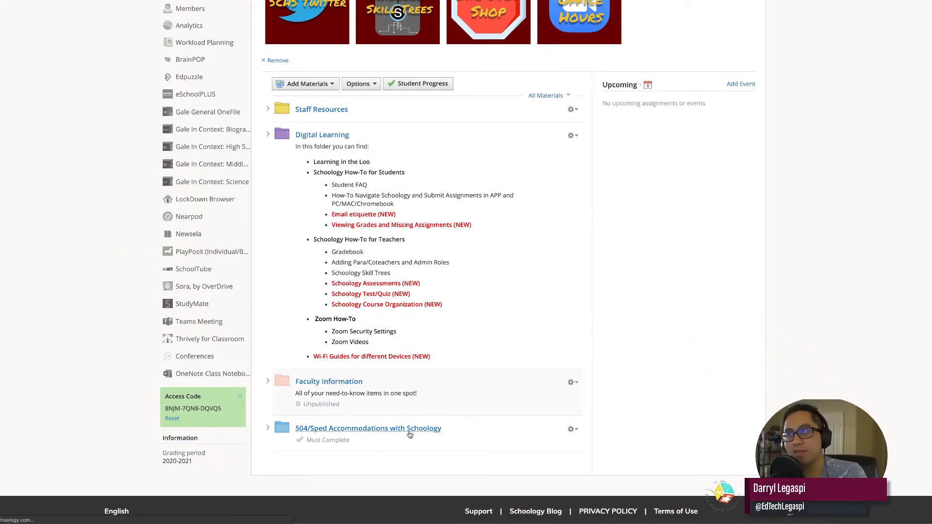
pyautogui.click(415, 431)
pyautogui.scroll(-5, 423, 419)
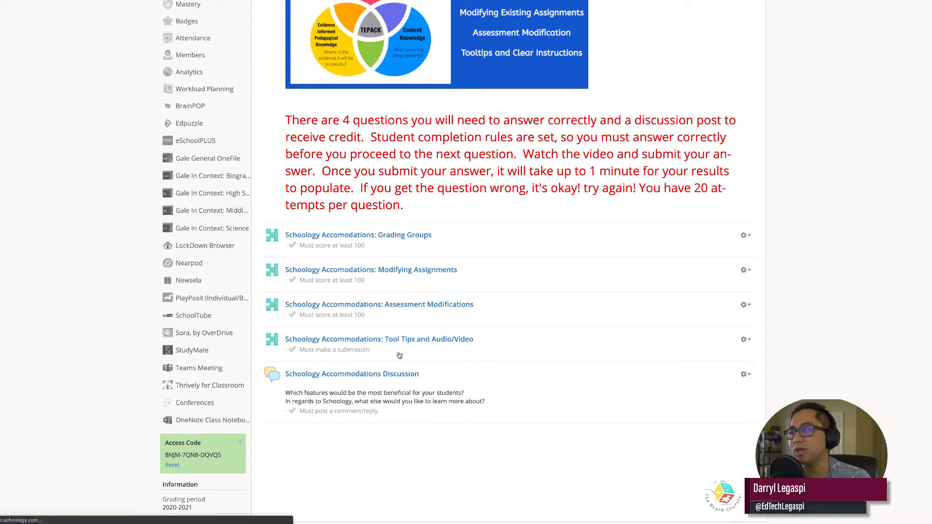
pyautogui.scroll(-1, 406, 416)
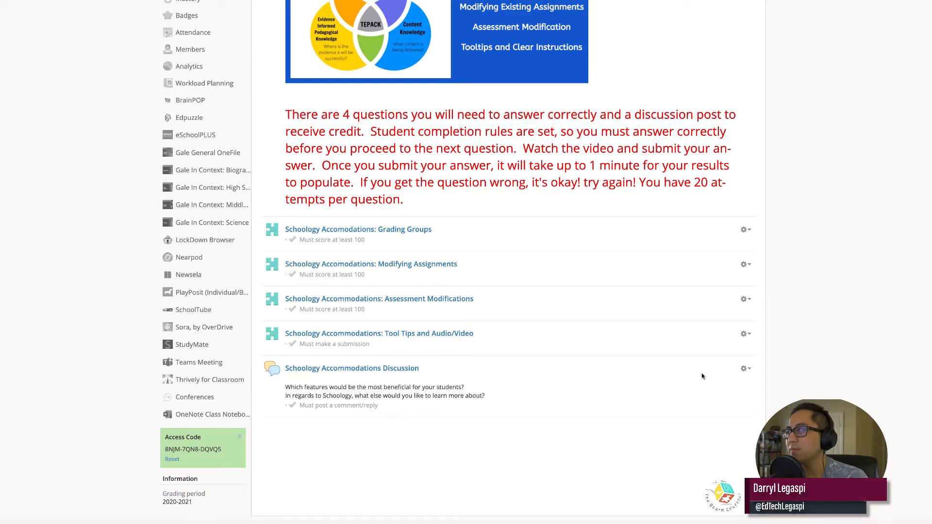
pyautogui.click(746, 369)
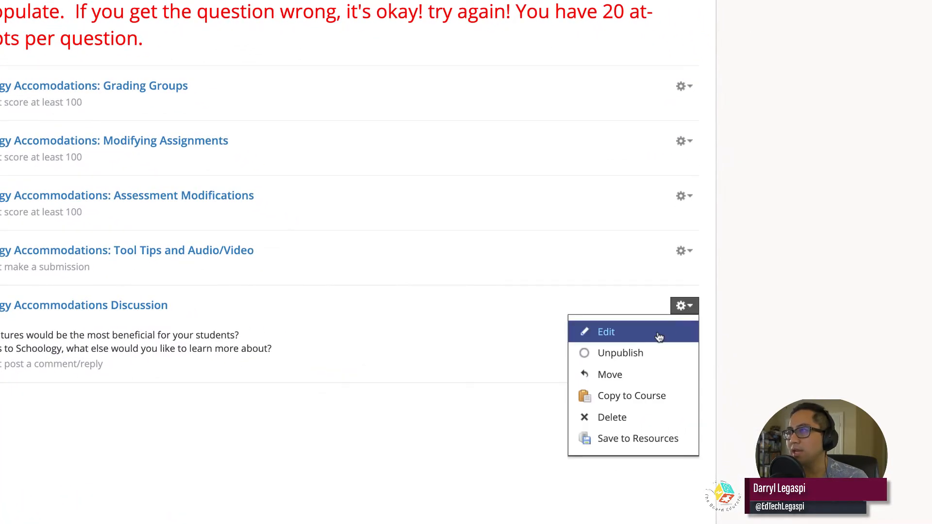
pyautogui.click(659, 337)
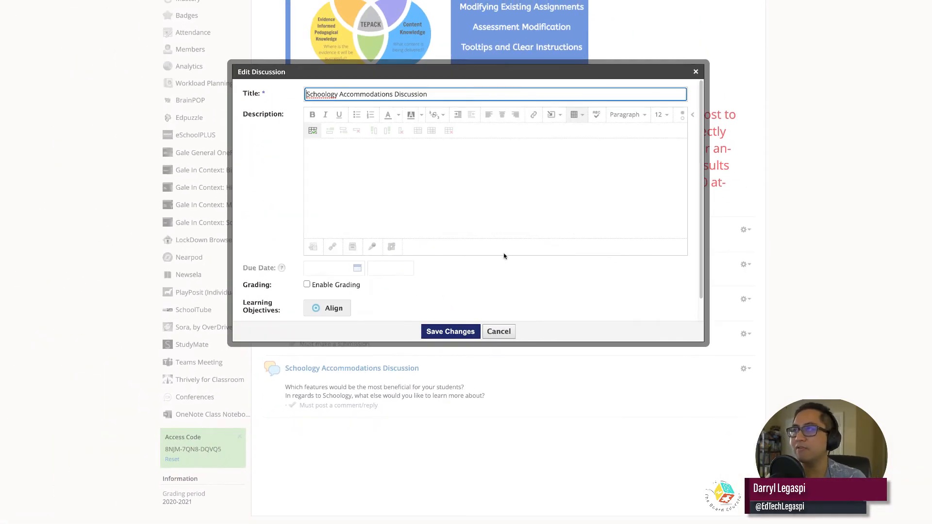
# Enable grading for the Schoology Accommodations Discussion
pyautogui.scroll(-1, 517, 270)
pyautogui.click(307, 277)
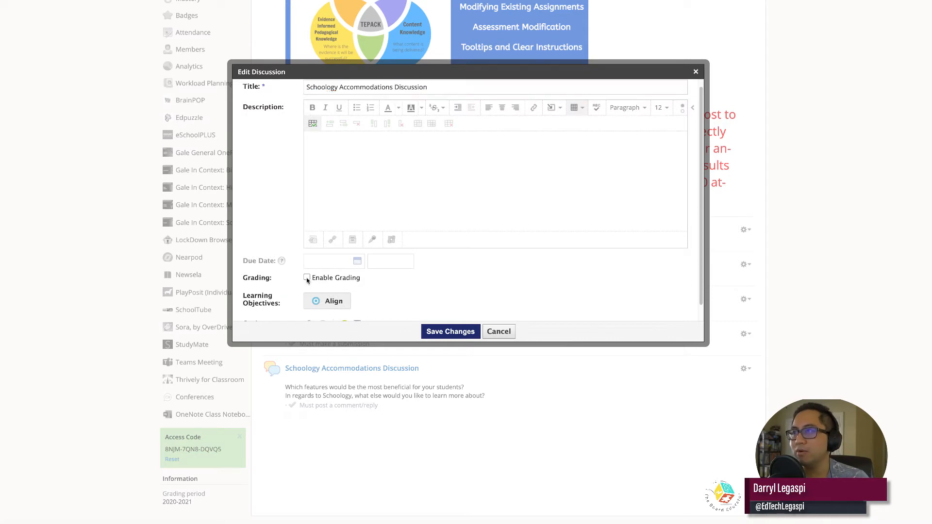
pyautogui.scroll(-2, 461, 287)
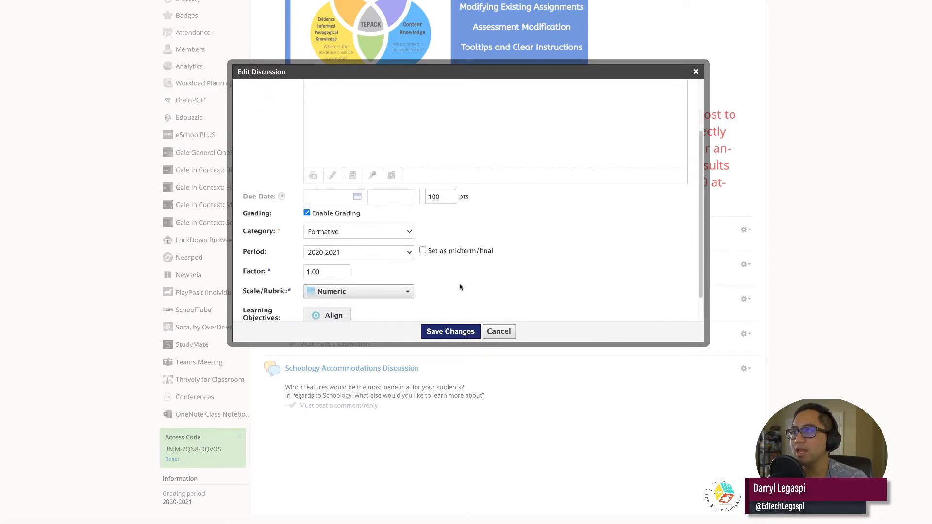
# Create a new rubric for grading the discussion and title it "Discussion Rubric"
pyautogui.scroll(-1, 465, 289)
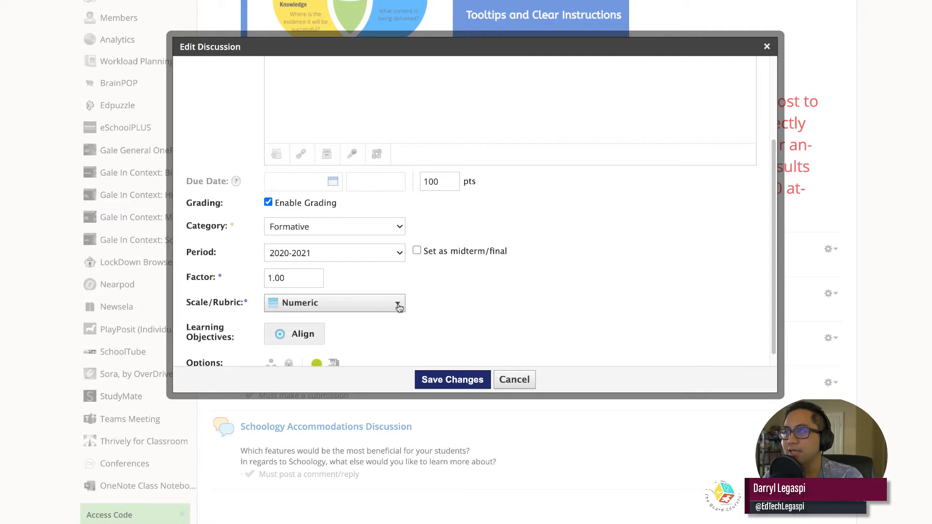
pyautogui.scroll(-1, 399, 307)
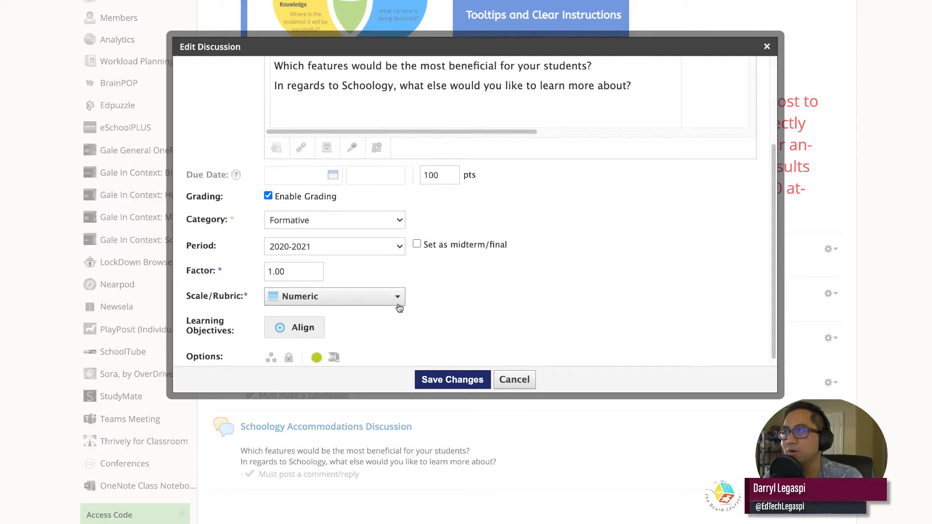
pyautogui.click(398, 290)
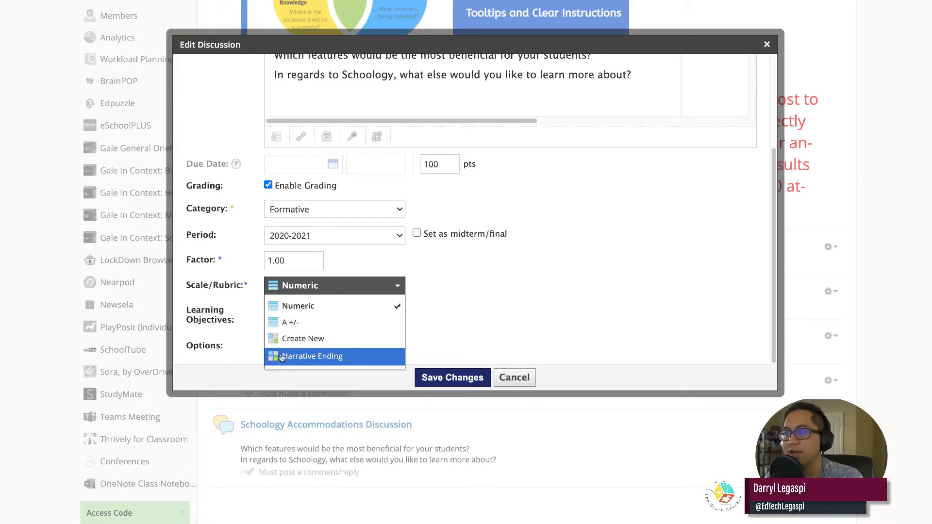
pyautogui.click(324, 340)
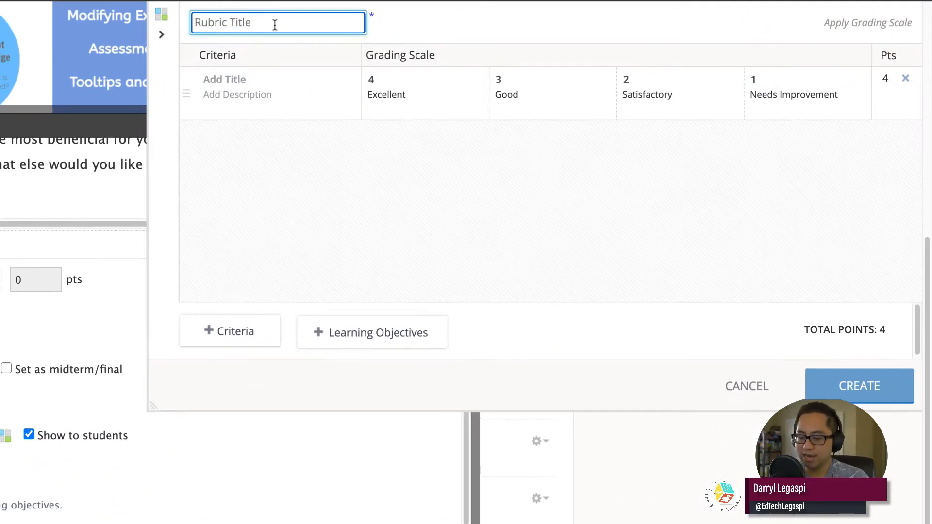
pyautogui.write('Disc')
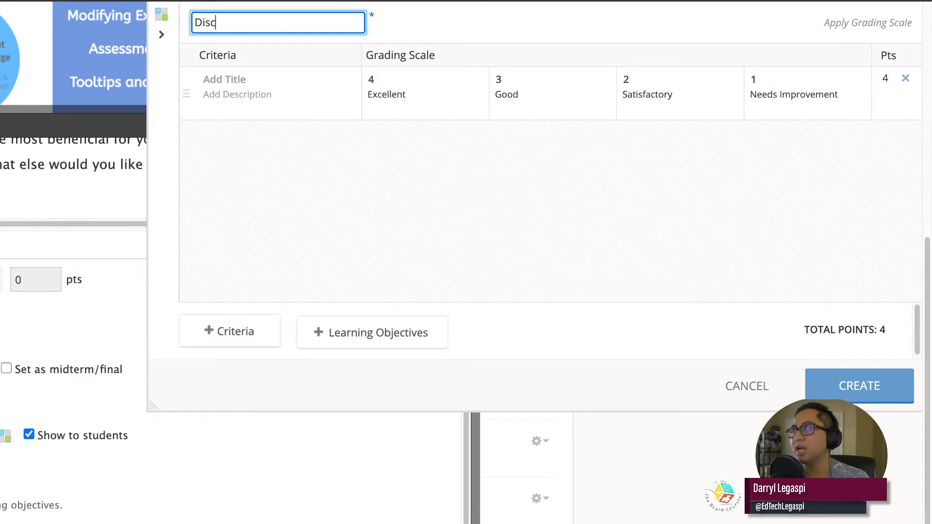
pyautogui.write('ussion U')
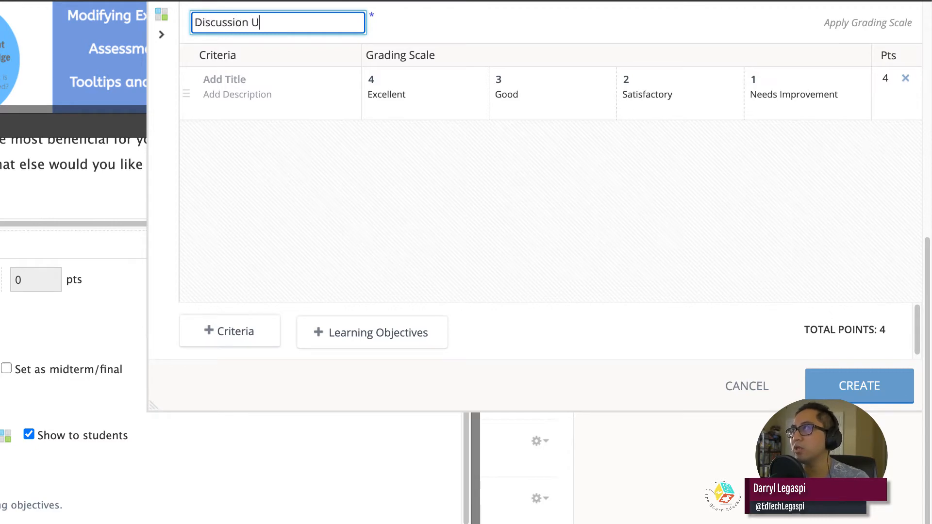
pyautogui.press('BackSpace')
pyautogui.write('Rubric')
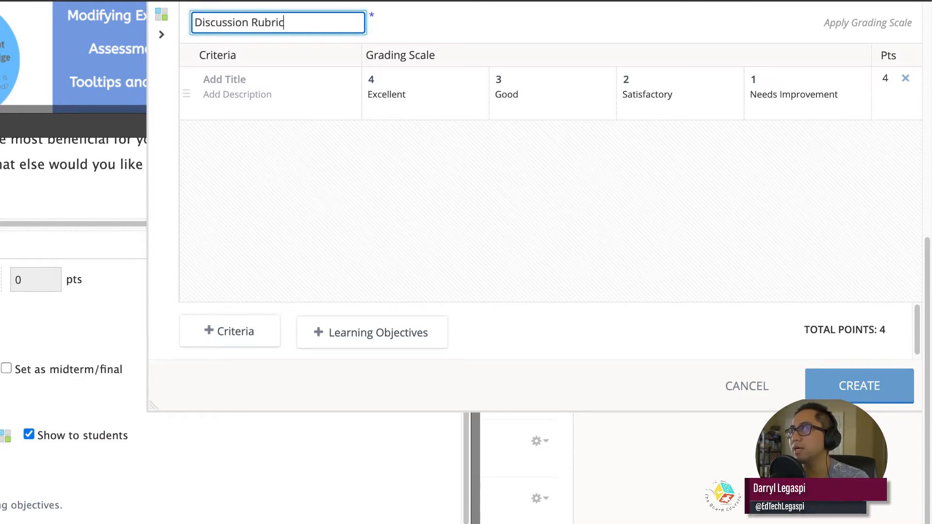
# Title the first criterion "Quality of Post" and describe it as "Student's post shows quality and demonstrates that they understand the topic"
pyautogui.click(251, 80)
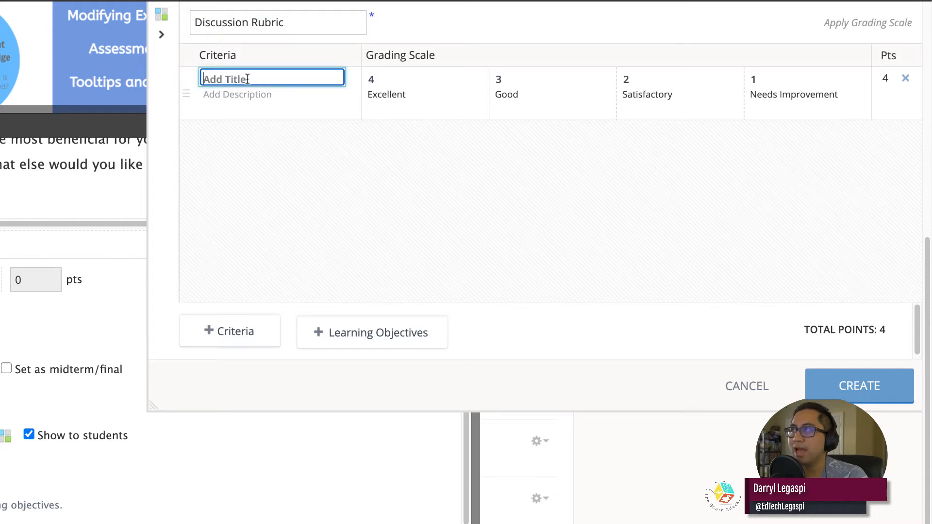
pyautogui.write('Q')
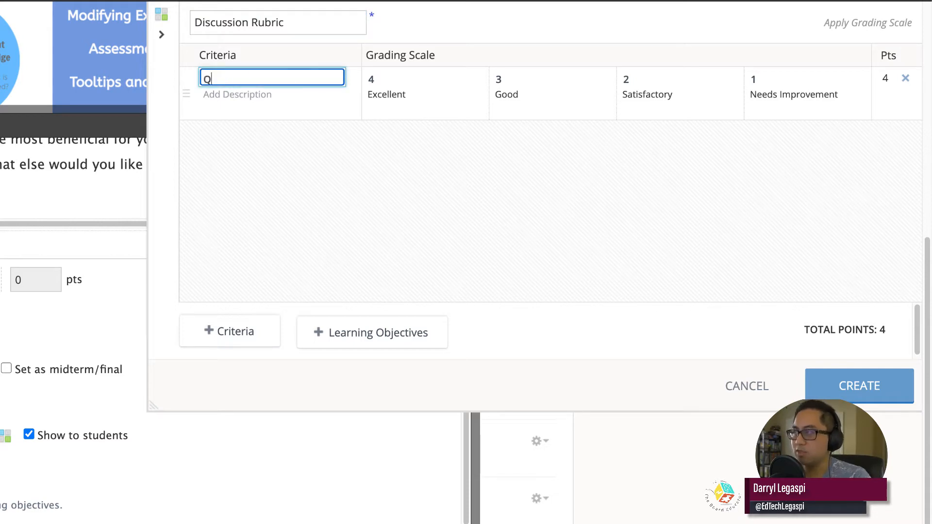
pyautogui.write('uality of Post')
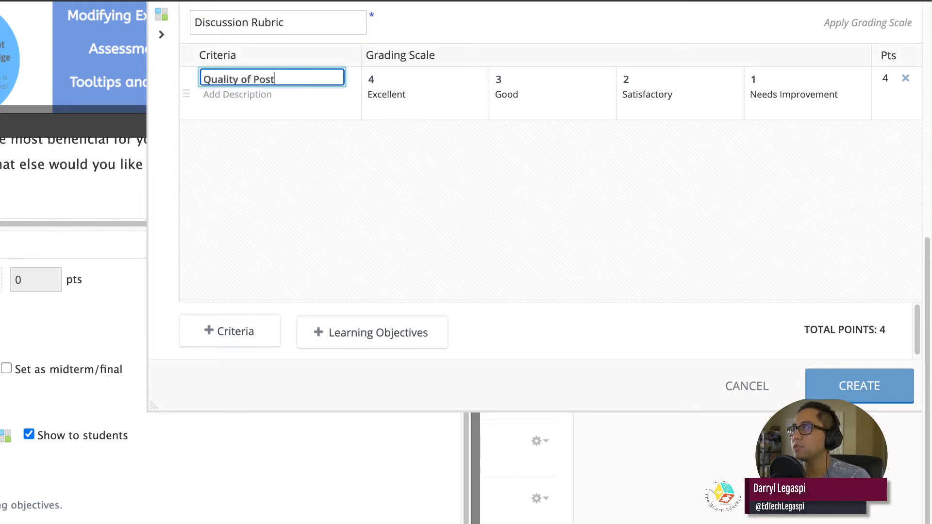
pyautogui.press('Tab')
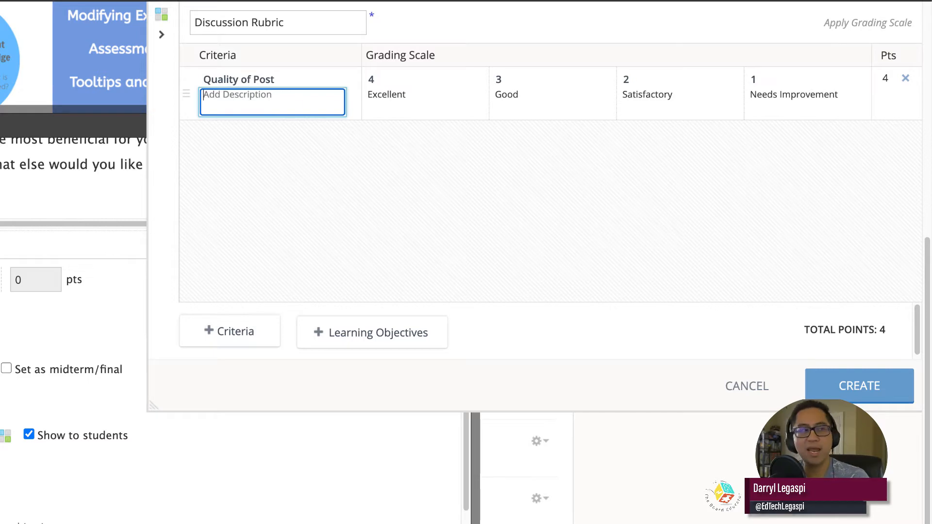
pyautogui.write("Student's")
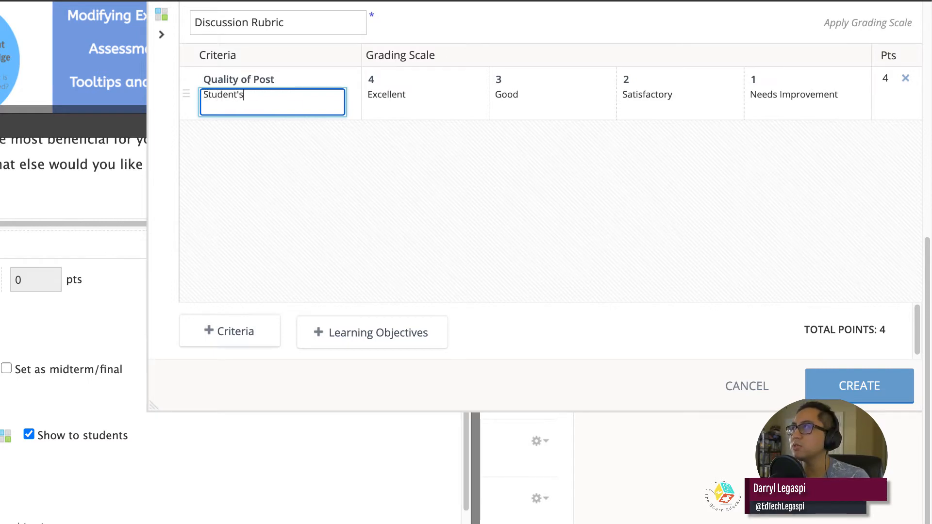
pyautogui.write(' post shows quality and')
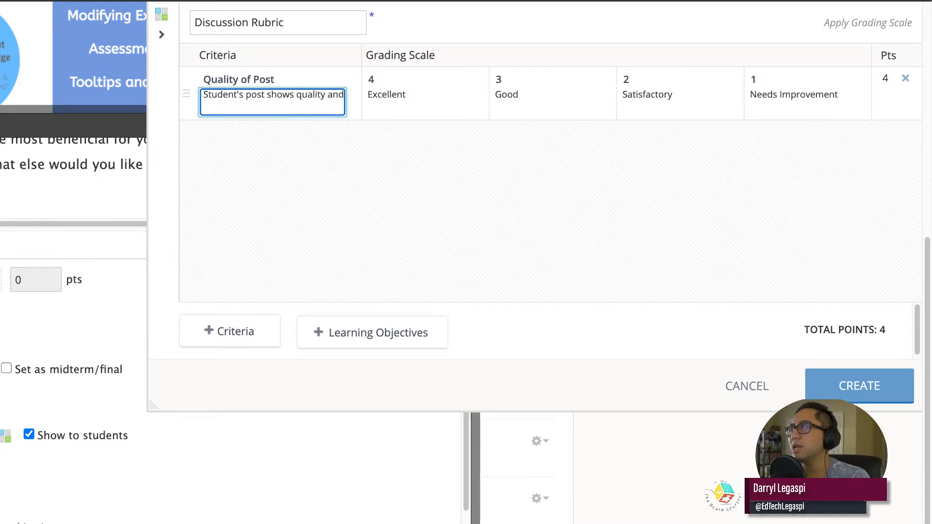
pyautogui.write(' demon')
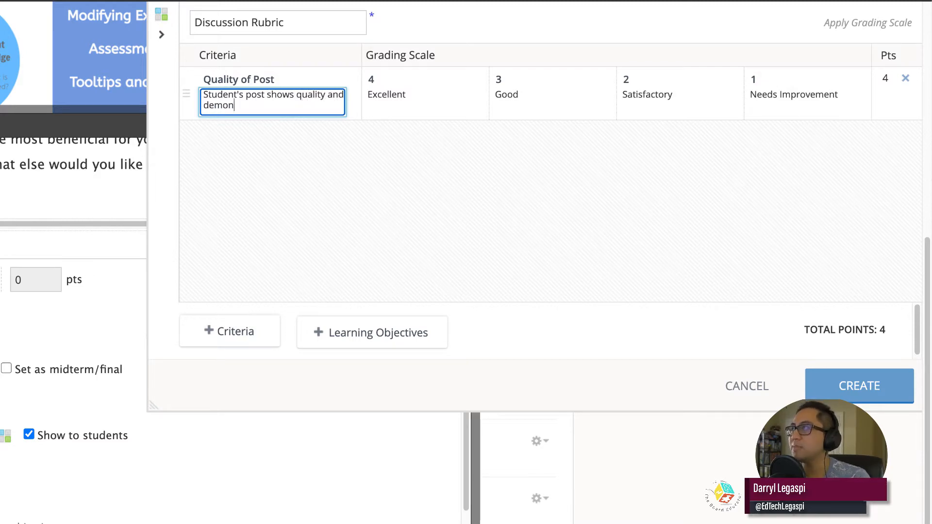
pyautogui.write('strates that they un')
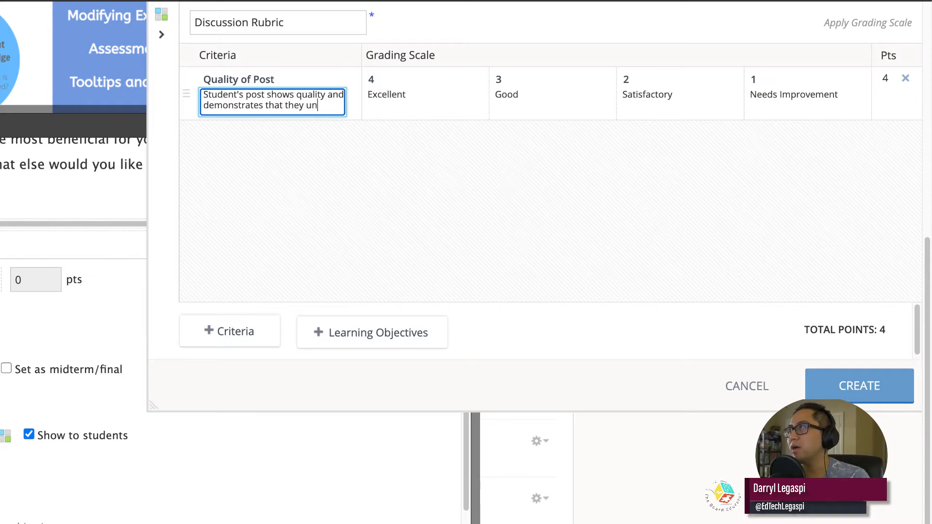
pyautogui.write('derstand the topic')
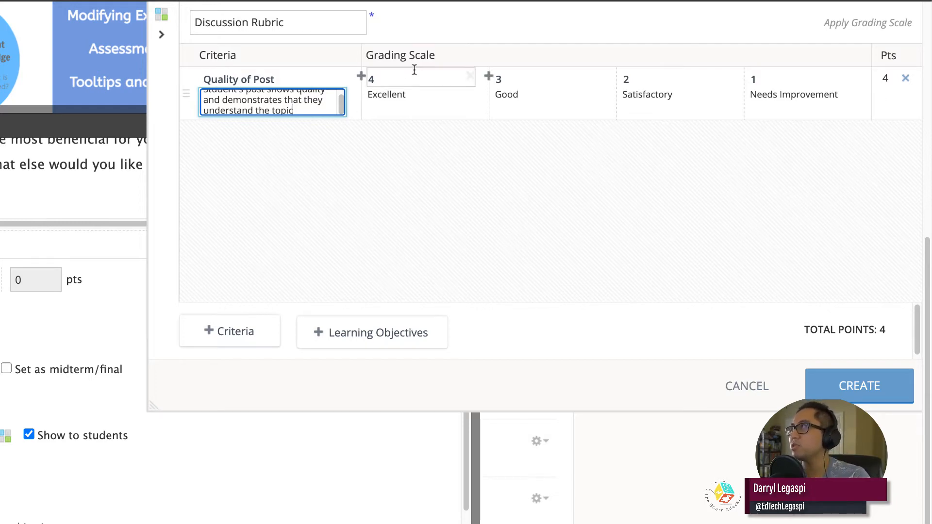
# Replace the description of the 4-point level with "Exceeding Expectations"
pyautogui.click(392, 94)
pyautogui.doubleClick(415, 91)
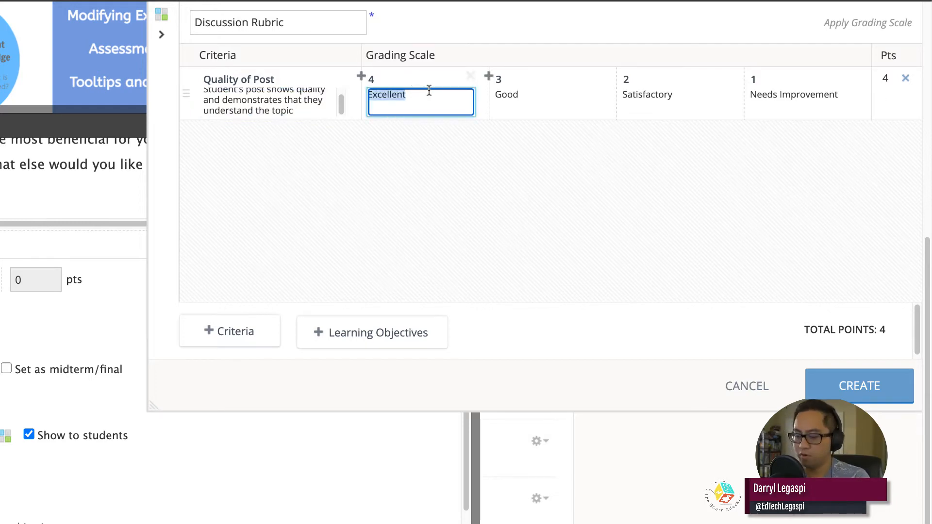
pyautogui.press('BackSpace')
pyautogui.write('Exceeding')
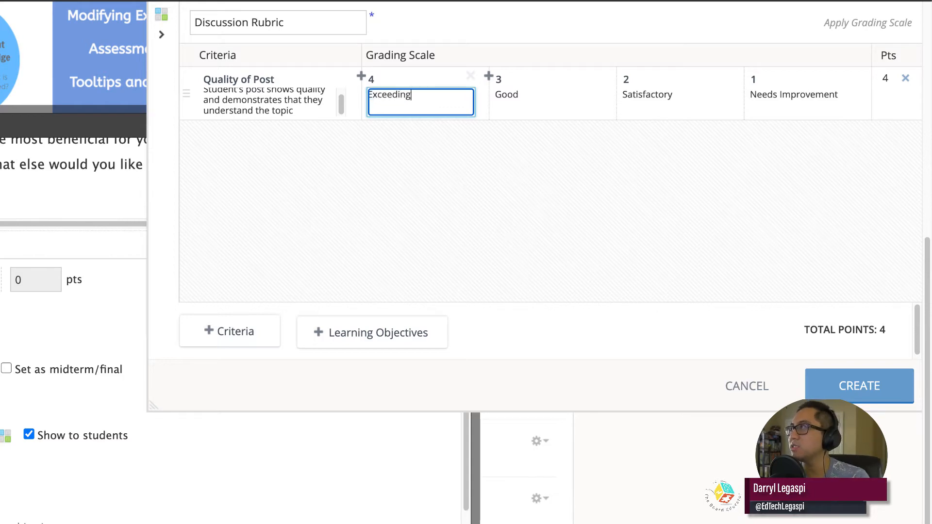
pyautogui.write(' Expectations')
pyautogui.press('Tab')
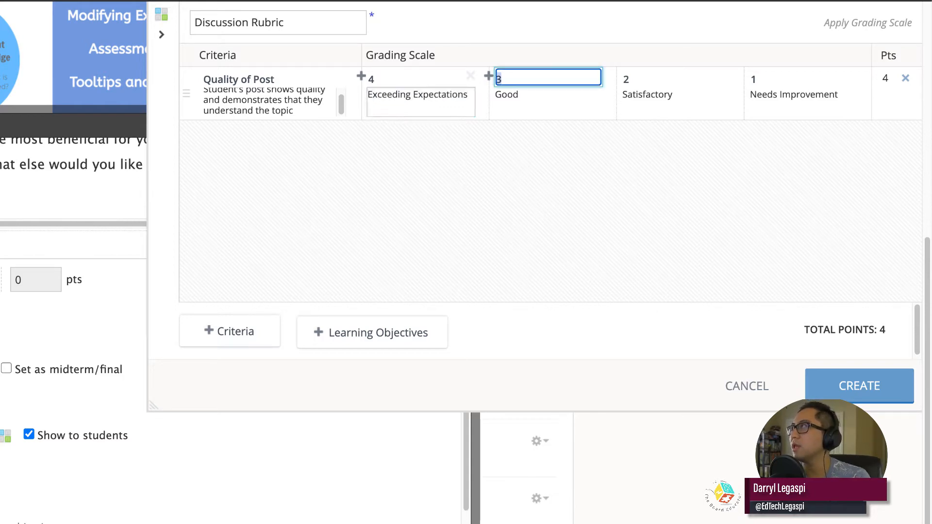
# Replace the description of the 3-point level with "Met Standard (Proficient)"
pyautogui.click(516, 101)
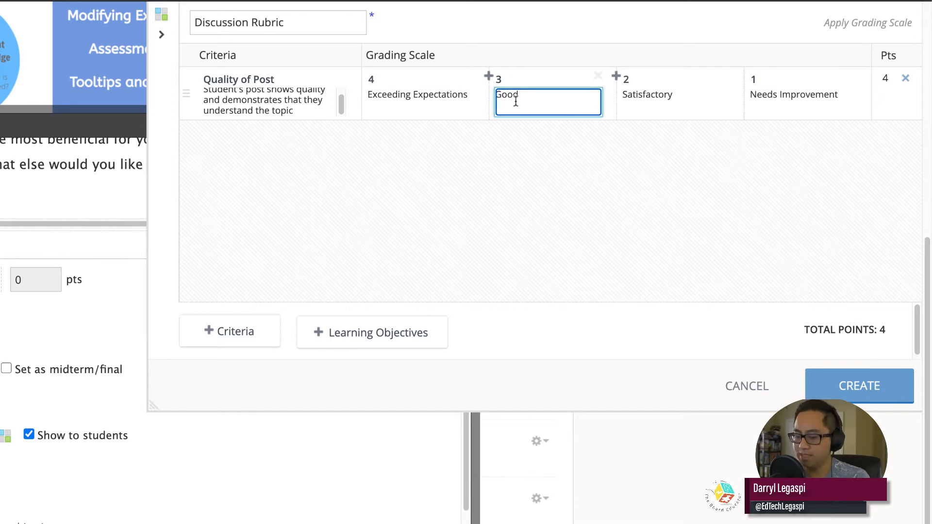
pyautogui.press('BackSpace')
pyautogui.press('BackSpace')
pyautogui.press('BackSpace')
pyautogui.press('BackSpace')
pyautogui.write('M')
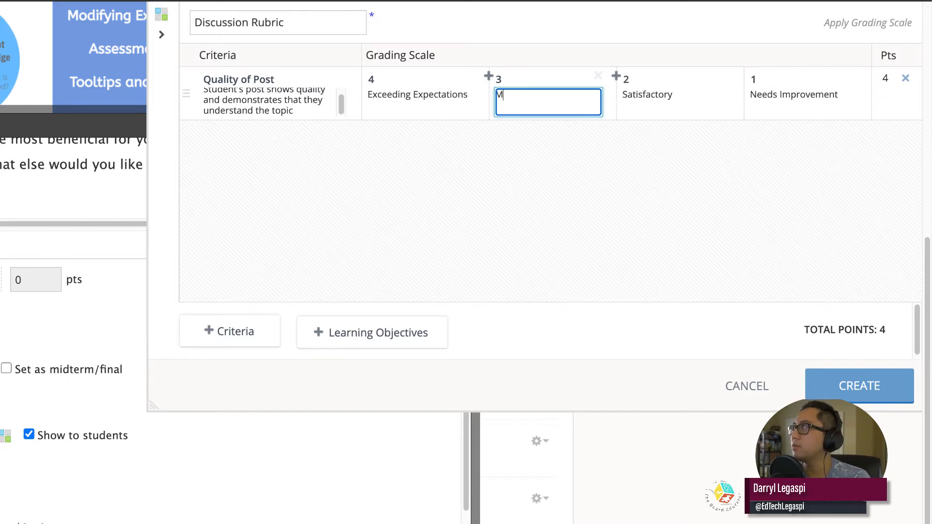
pyautogui.write('et Standard ')
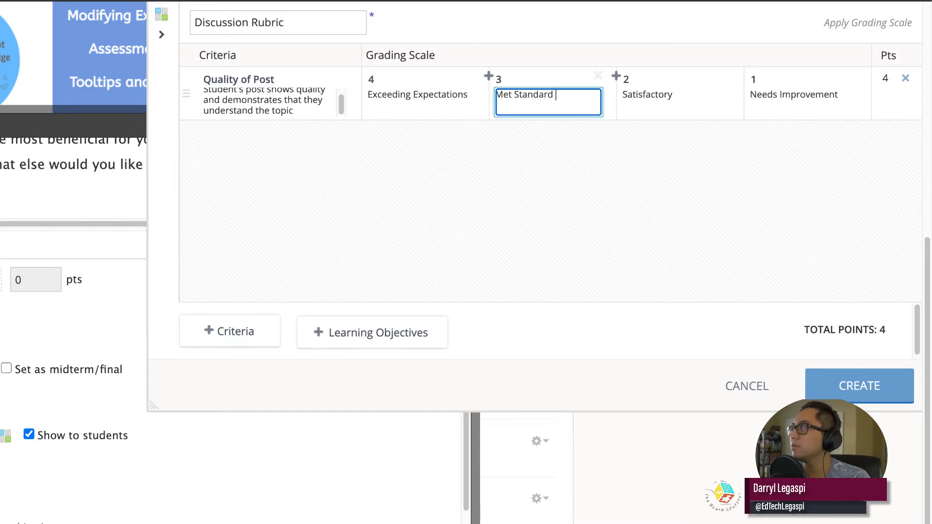
pyautogui.write('(Profici')
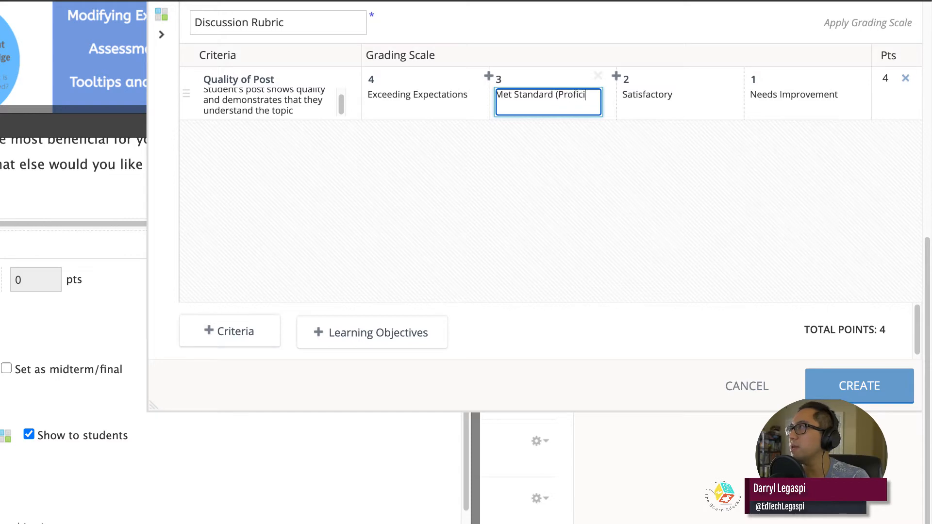
pyautogui.write('ent)')
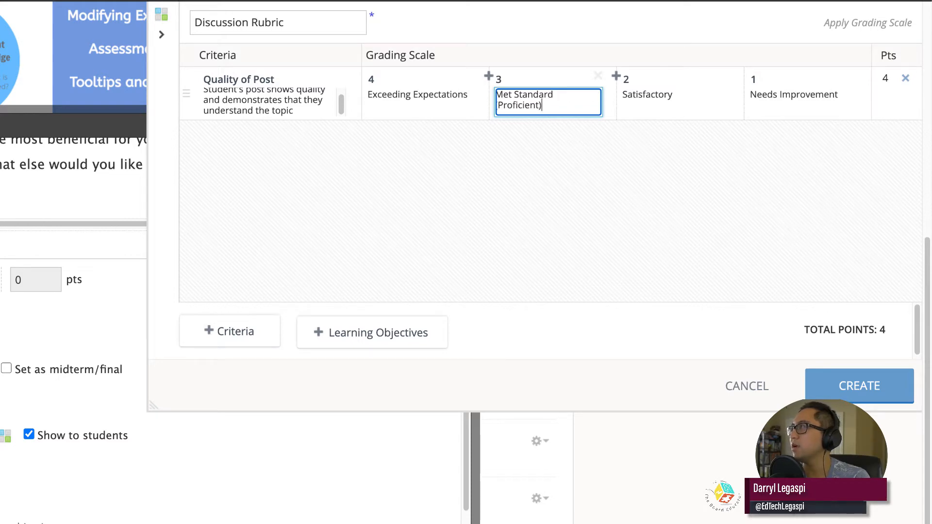
# Replace the description of the 2-point level with "Partially Met Standard"
pyautogui.click(655, 95)
pyautogui.doubleClick(657, 94)
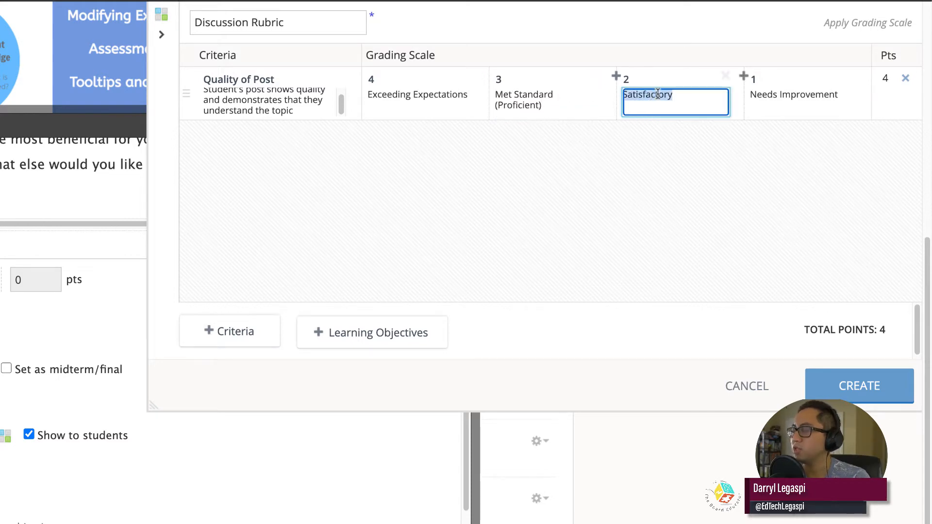
pyautogui.write('Partially Met')
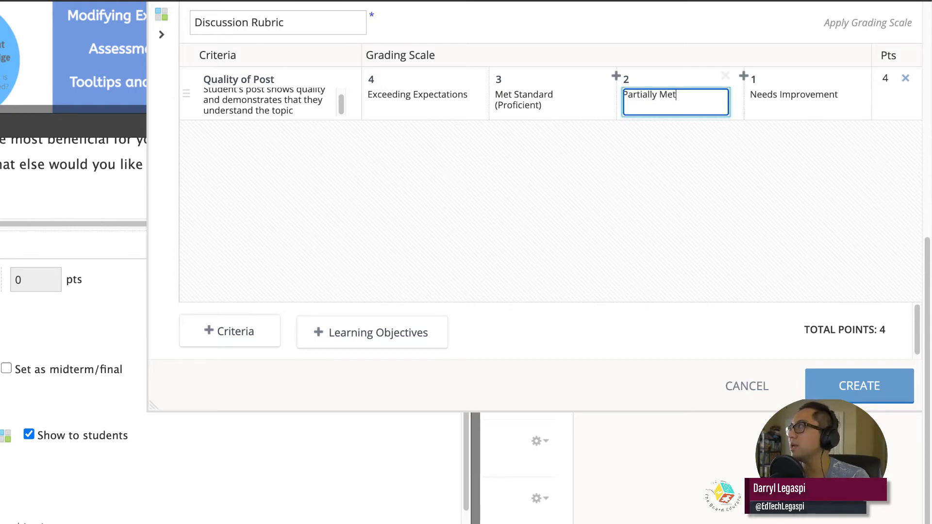
pyautogui.write(' Standard')
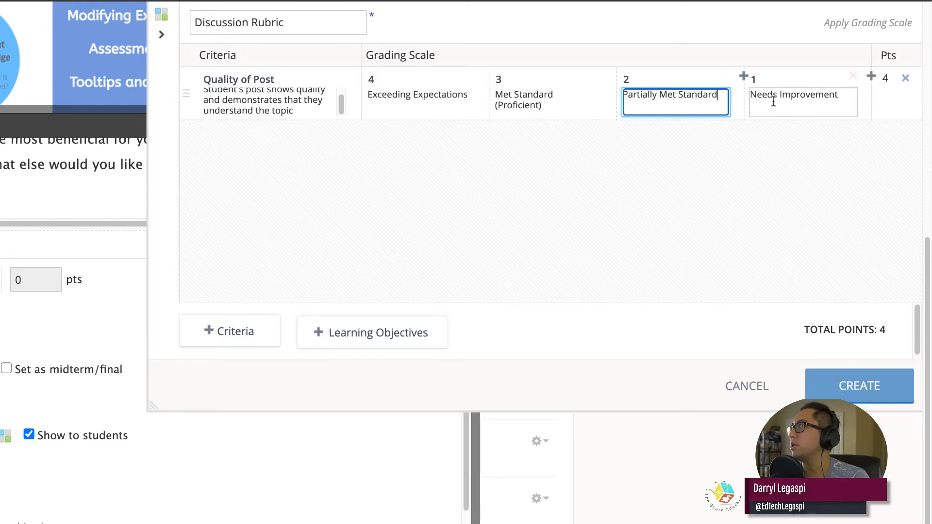
# Replace the description of the 1-point level with "Did not meet standard"
pyautogui.click(774, 102)
pyautogui.tripleClick(774, 100)
pyautogui.write('Did not ')
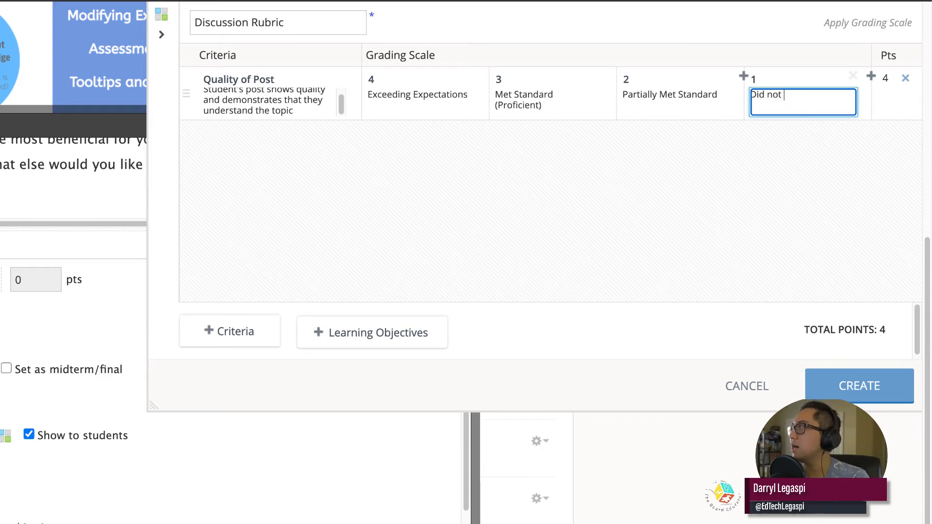
pyautogui.write('meet standard')
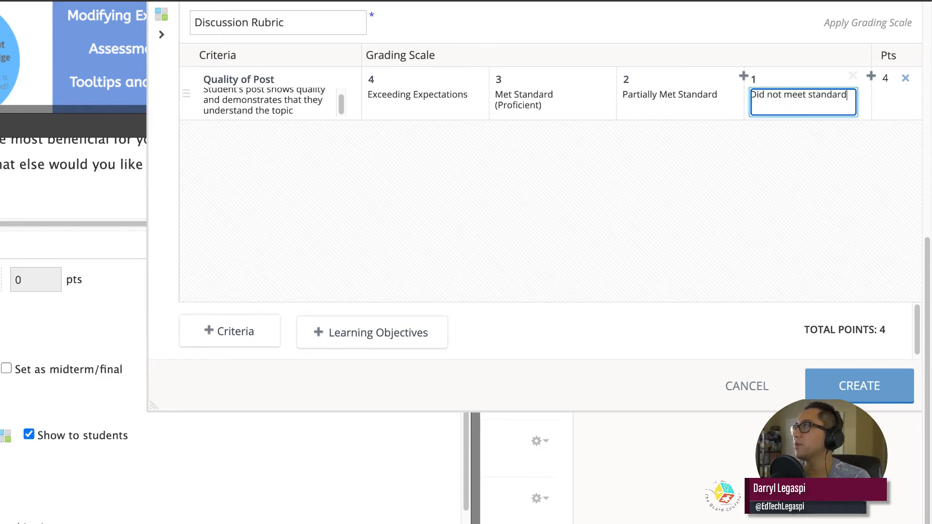
# Add a second criterion titled "Collaboration" and describe it as "Student contributed effectively to another student's post. Was able to continue the conversation."
pyautogui.click(225, 335)
pyautogui.click(232, 138)
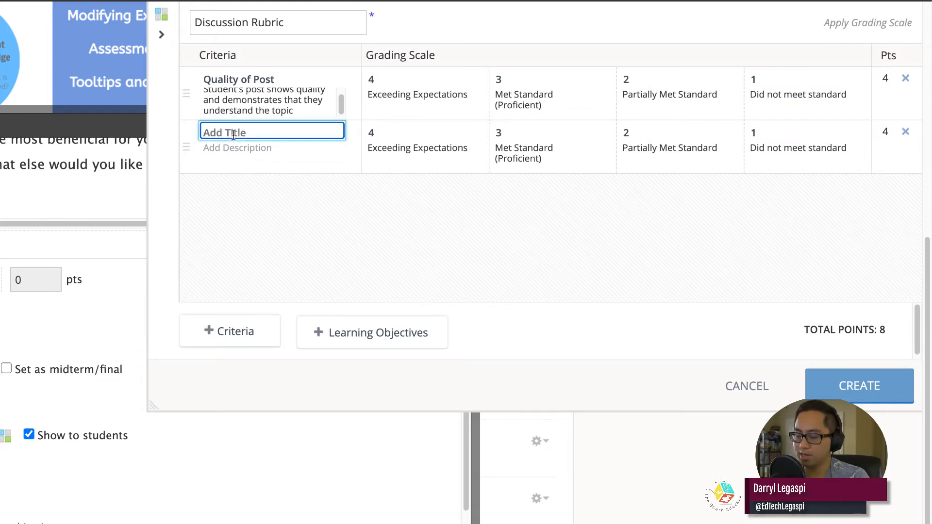
pyautogui.write('Collaboration')
pyautogui.press('Tab')
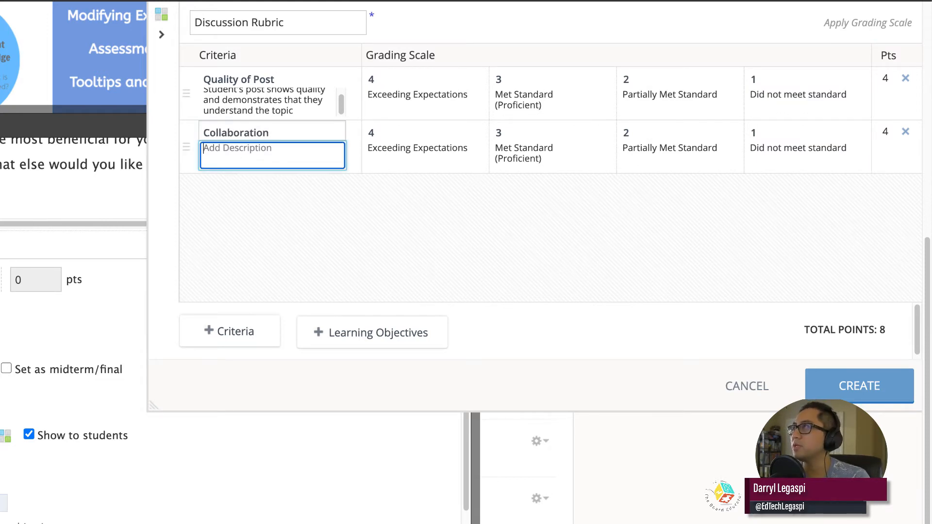
pyautogui.write('Student ')
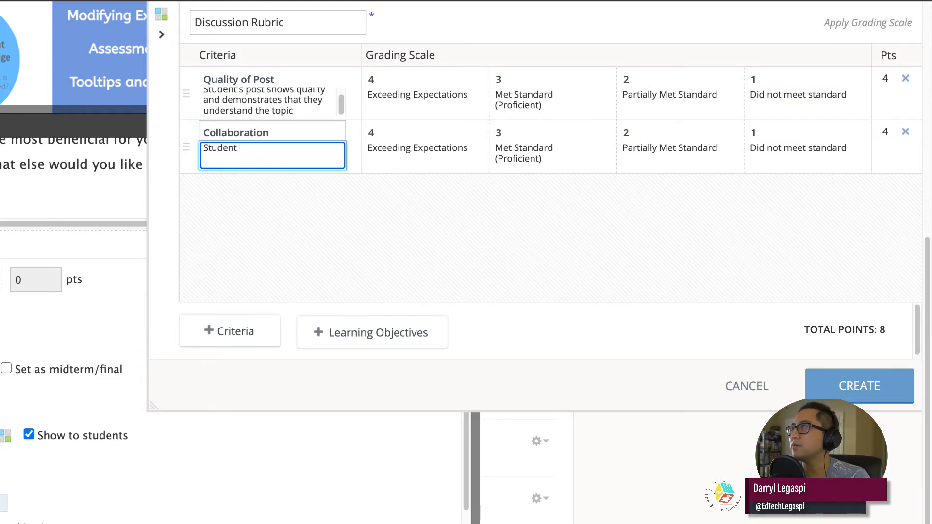
pyautogui.write('contribute')
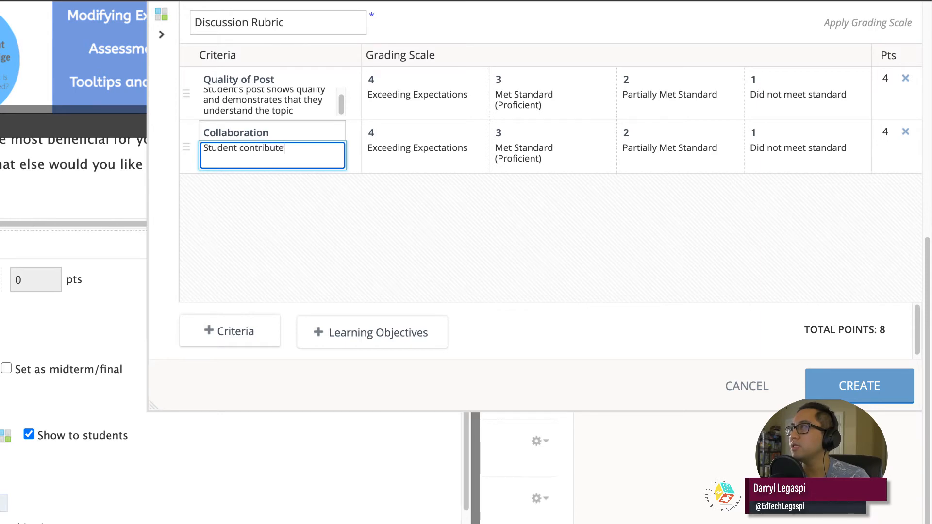
pyautogui.write('d effectively to another ')
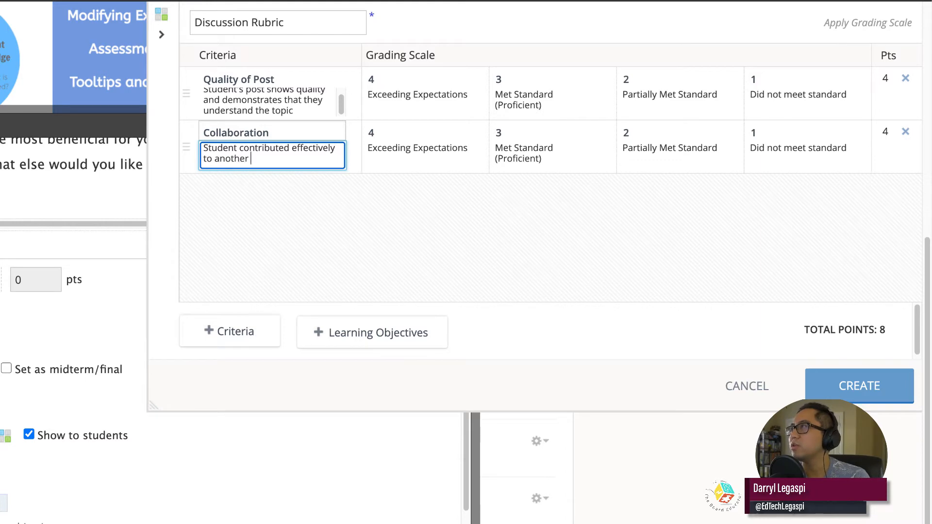
pyautogui.write("student's post.")
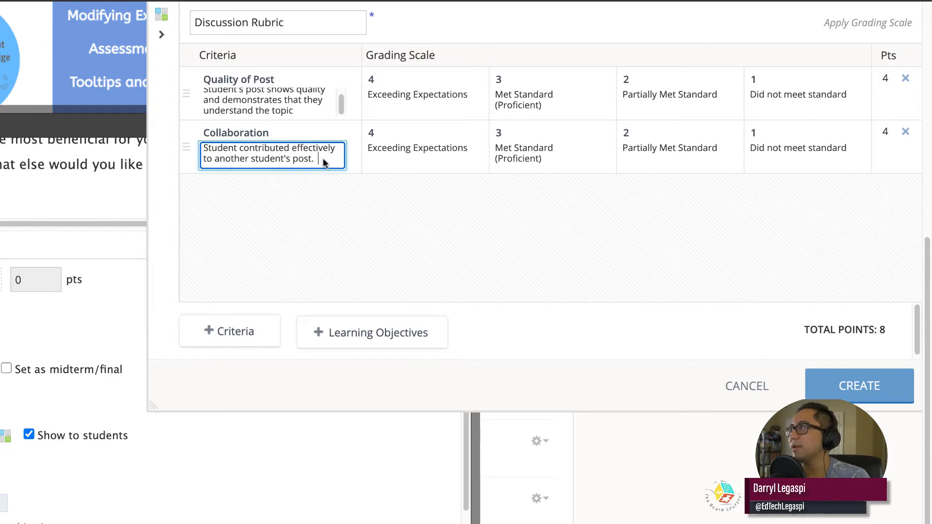
pyautogui.write('Was able to continue the conv')
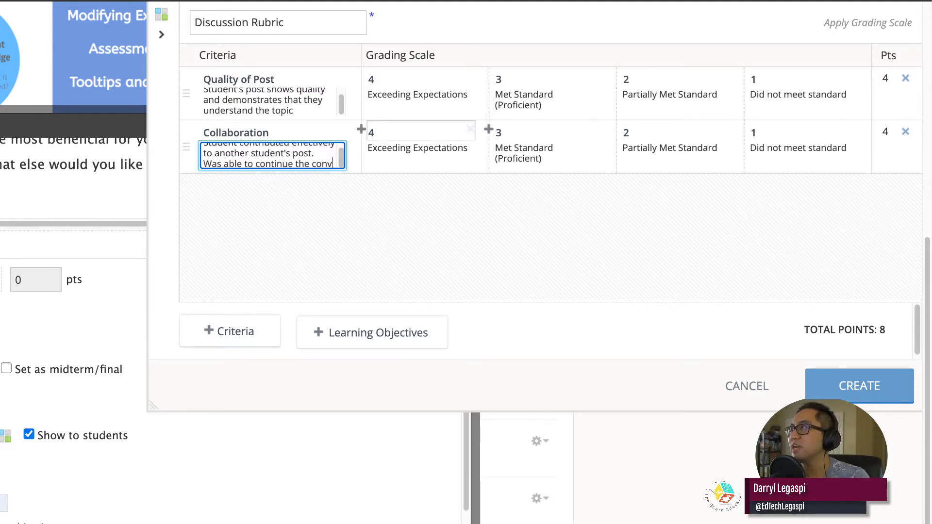
pyautogui.write('ersation.')
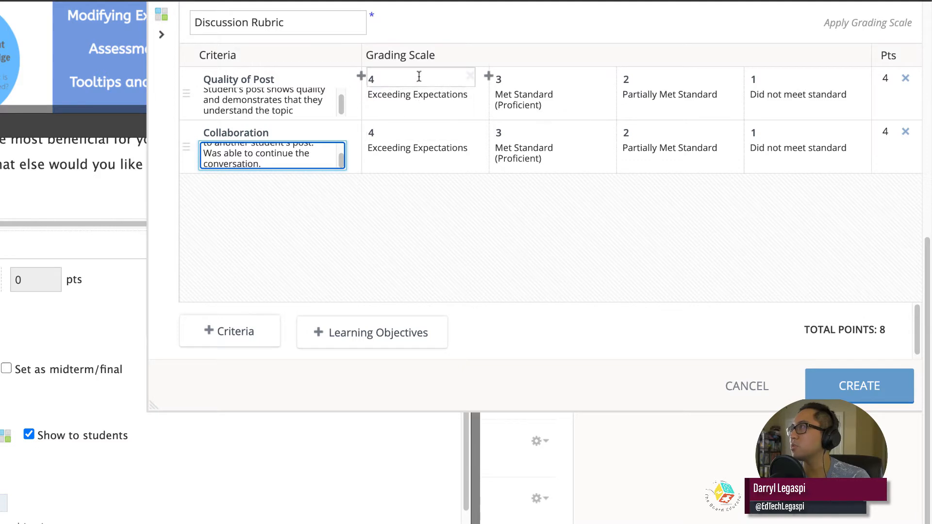
# Add a third criterion titled "Grammar/Style" without a description and create the rubric
pyautogui.click(231, 334)
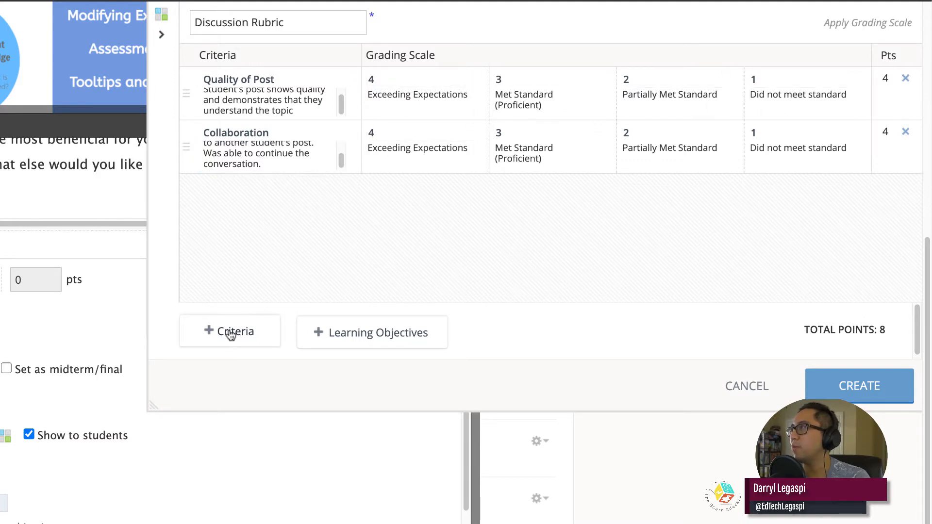
pyautogui.write('Grammar/Style')
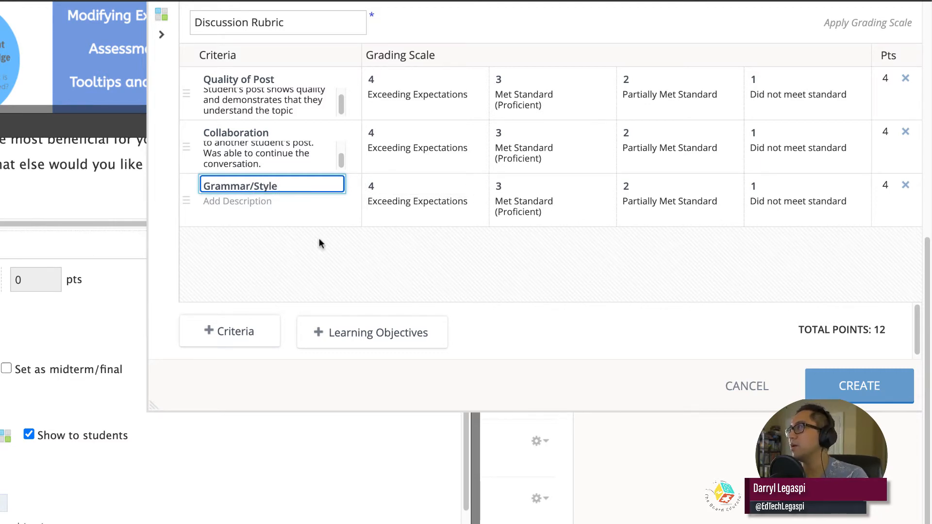
pyautogui.click(880, 391)
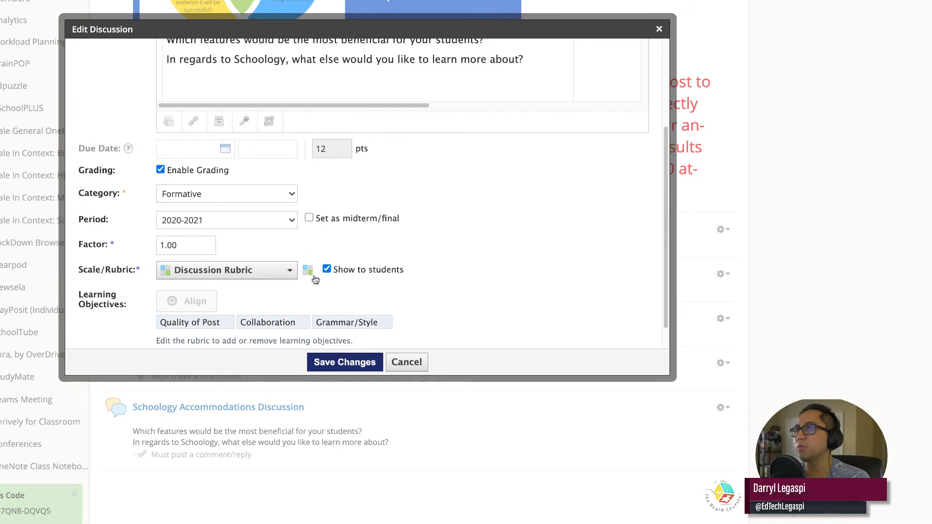
# Save the discussion's changes and open the Schoology Accommodations Discussion at its rubric and student posts
pyautogui.scroll(-1, 313, 290)
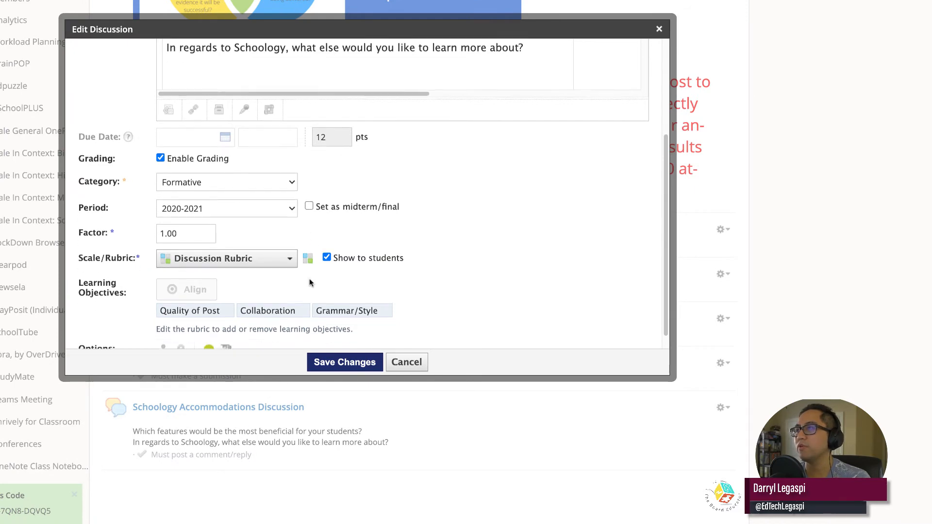
pyautogui.click(336, 363)
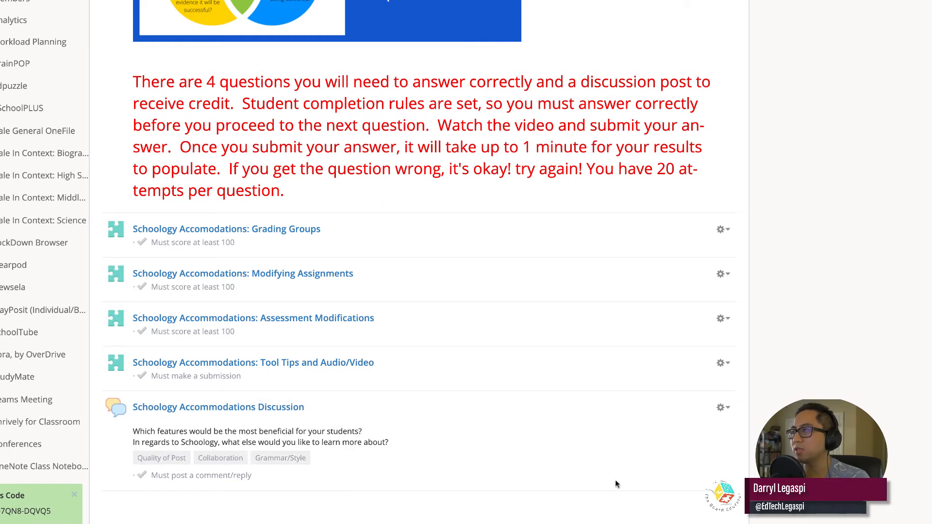
pyautogui.click(233, 408)
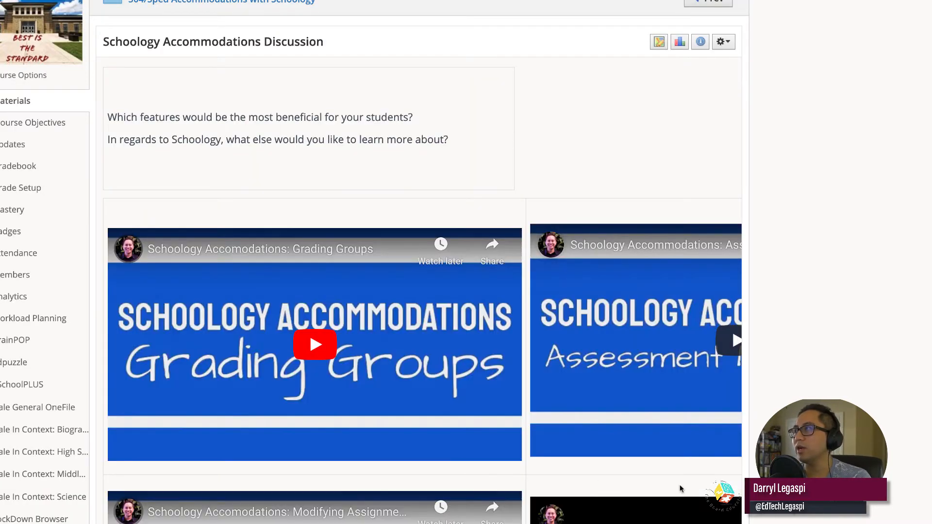
pyautogui.scroll(-12, 231, 409)
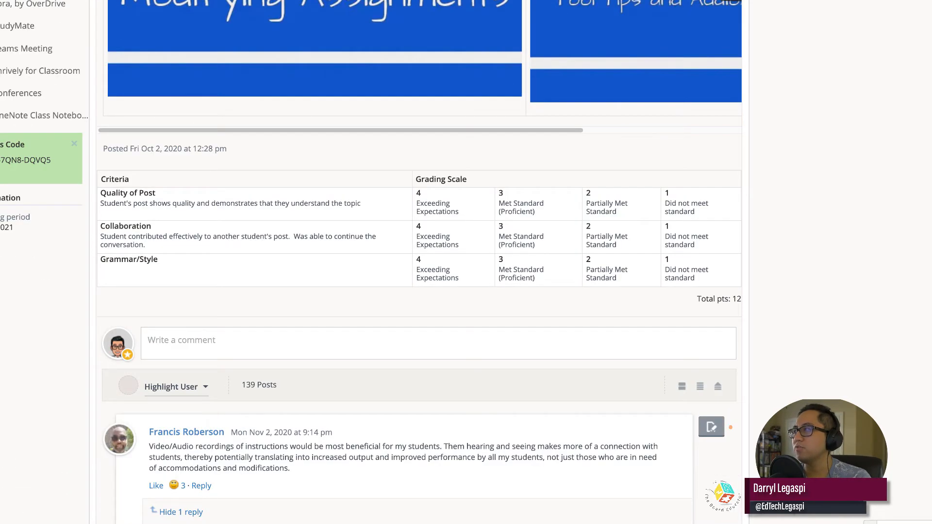
pyautogui.scroll(-2, 420, 291)
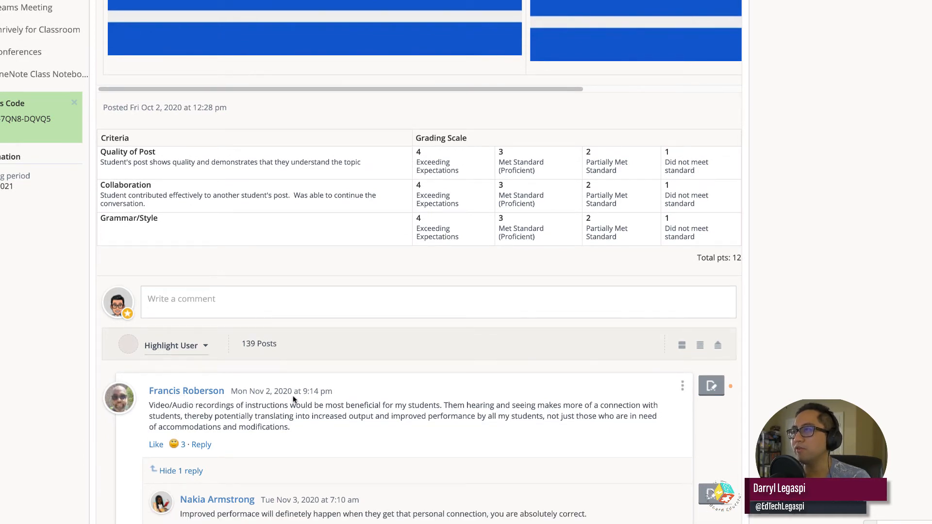
# Open the grading rubric for the first post's author and rate Quality of Post 4, Collaboration 3 and Grammar/Style 4
pyautogui.click(716, 392)
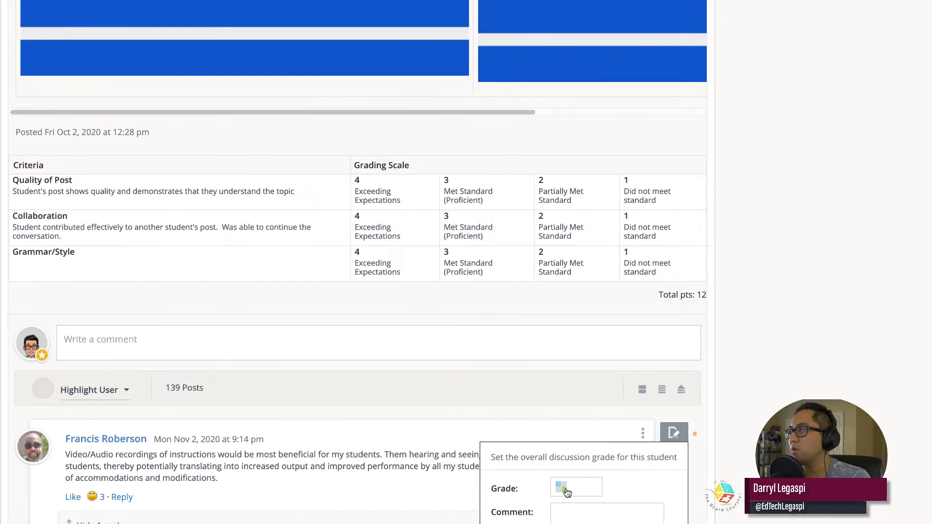
pyautogui.click(611, 437)
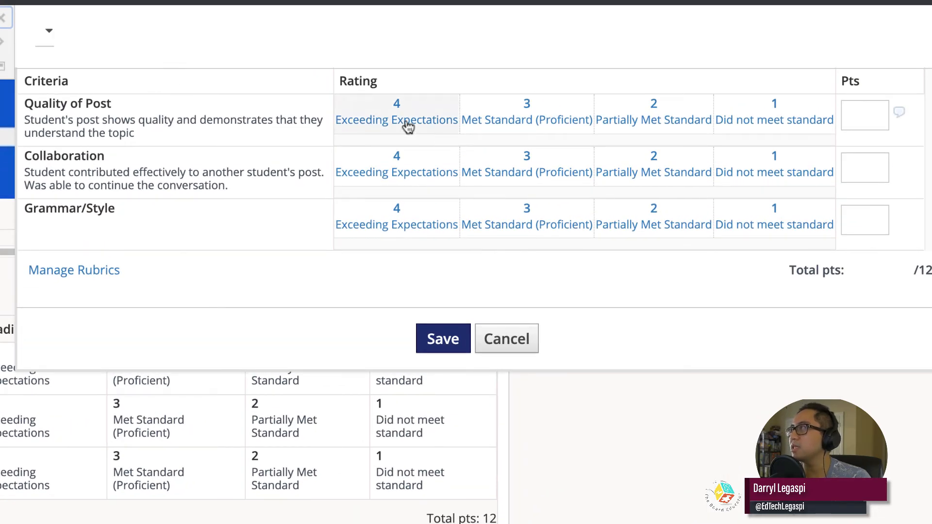
pyautogui.click(408, 125)
pyautogui.click(500, 180)
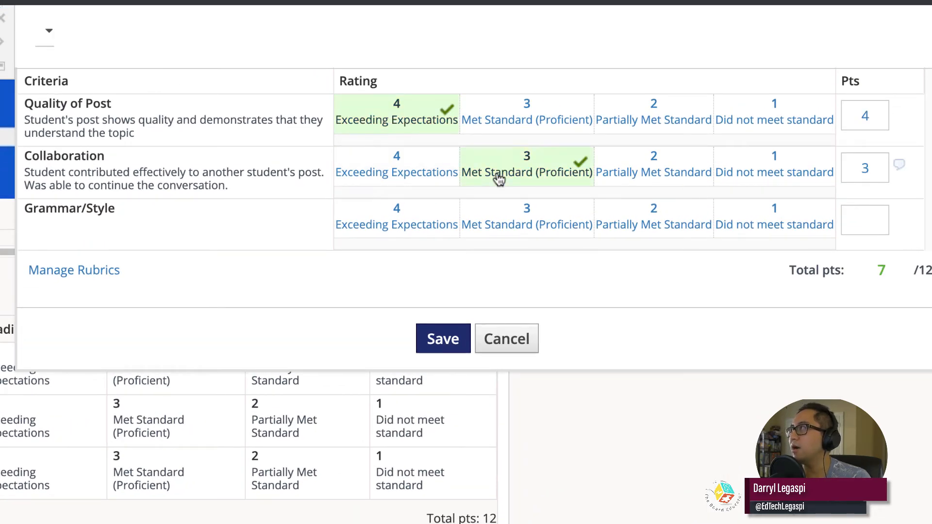
pyautogui.click(426, 223)
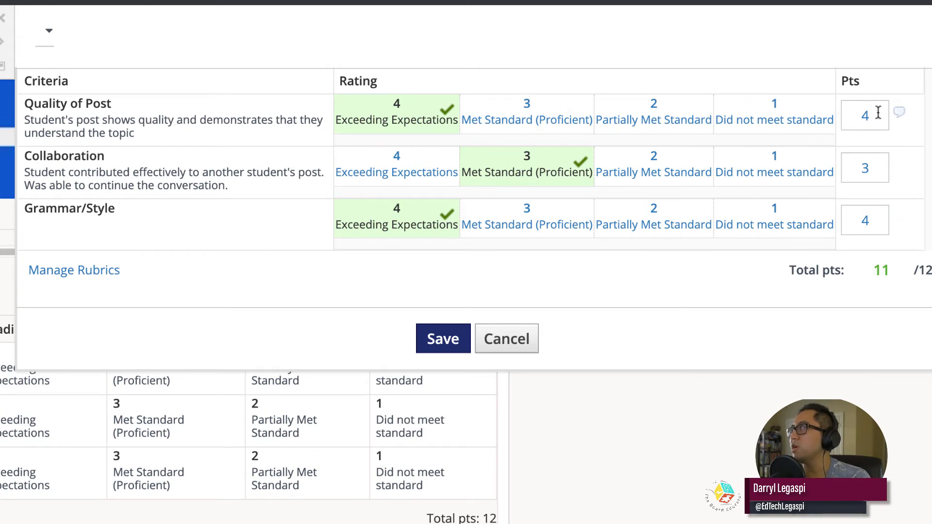
# Change the Quality of Post rating to 1 and open its comment box, leaving the rubric without saving
pyautogui.click(776, 125)
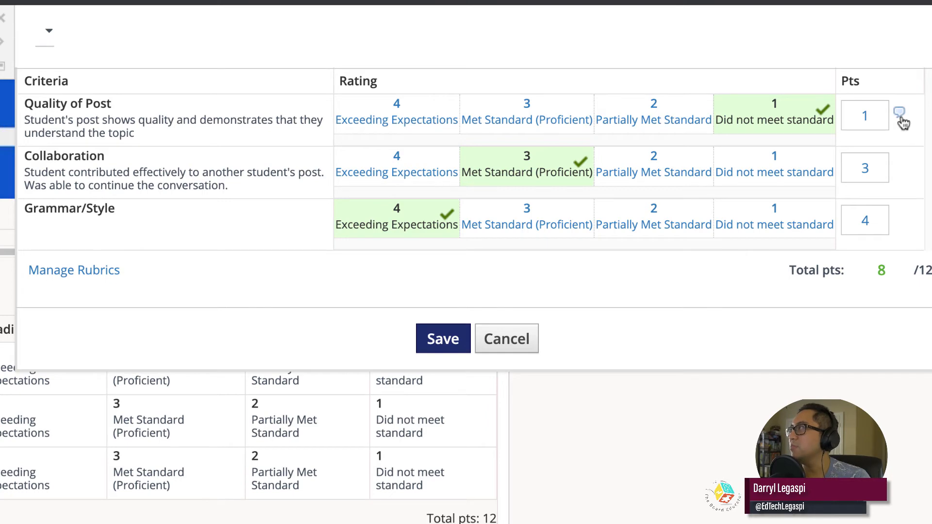
pyautogui.click(901, 118)
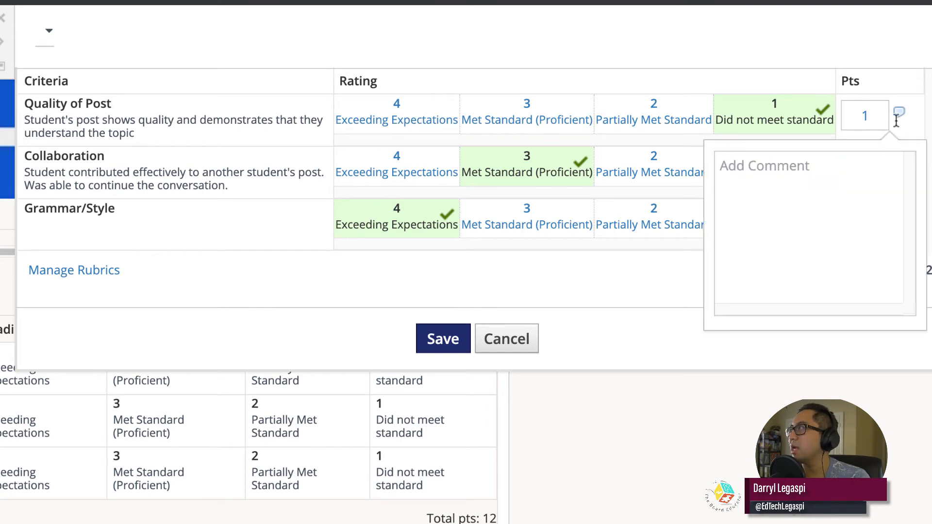
pyautogui.click(806, 179)
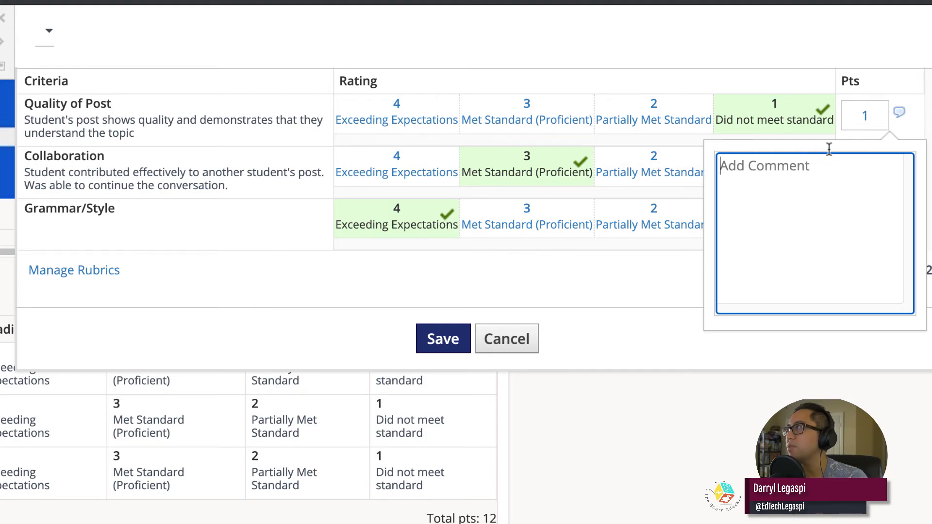
pyautogui.click(545, 328)
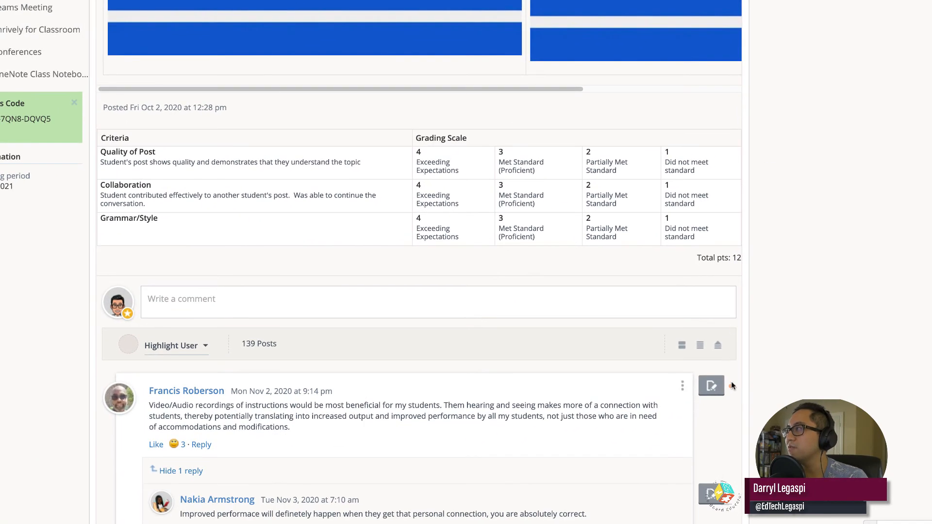
# Open the overall discussion grade form for the first post's author at its comment field, and close it without submitting
pyautogui.click(712, 387)
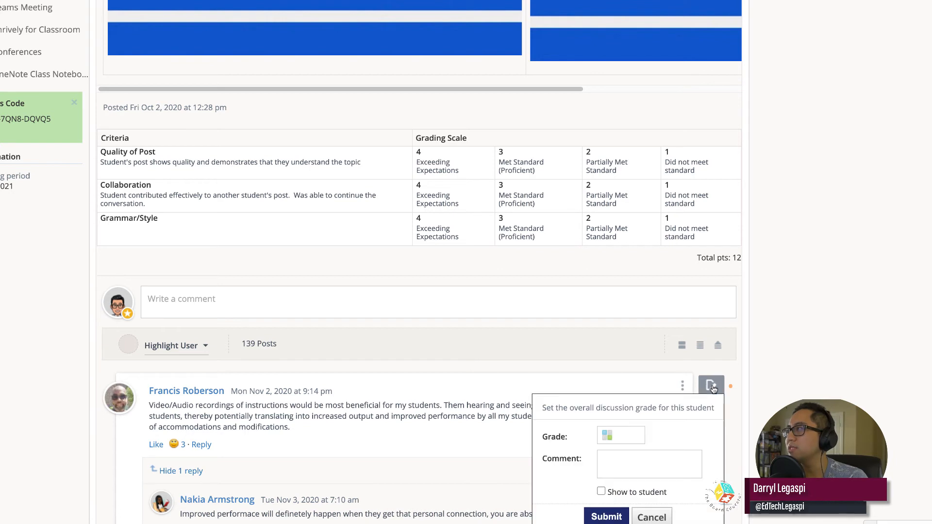
pyautogui.click(624, 460)
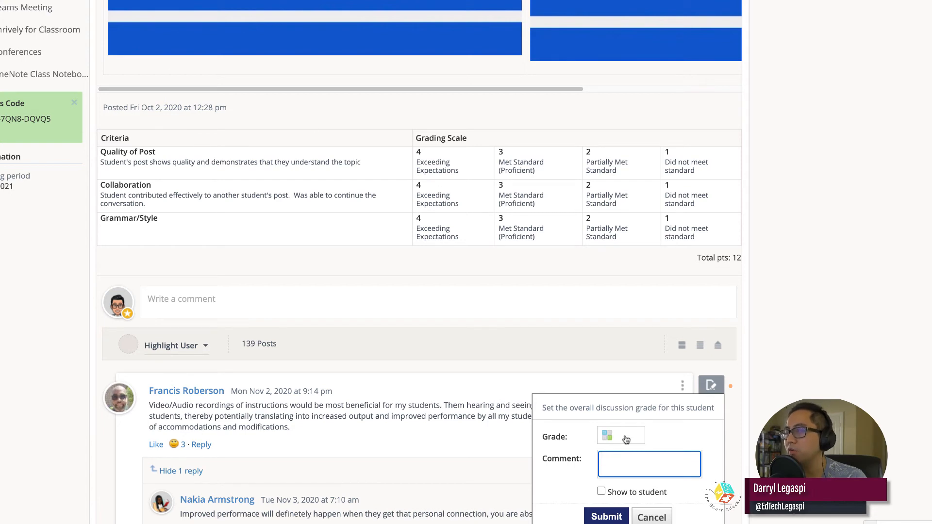
pyautogui.click(722, 387)
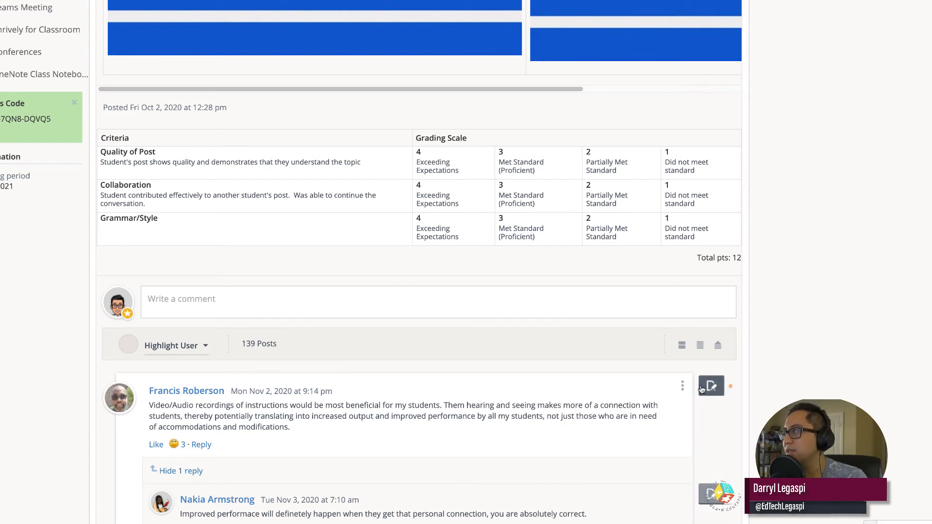
# Reopen the first student's grading rubric at the Quality of Post points field and cancel without entering a score
pyautogui.click(702, 387)
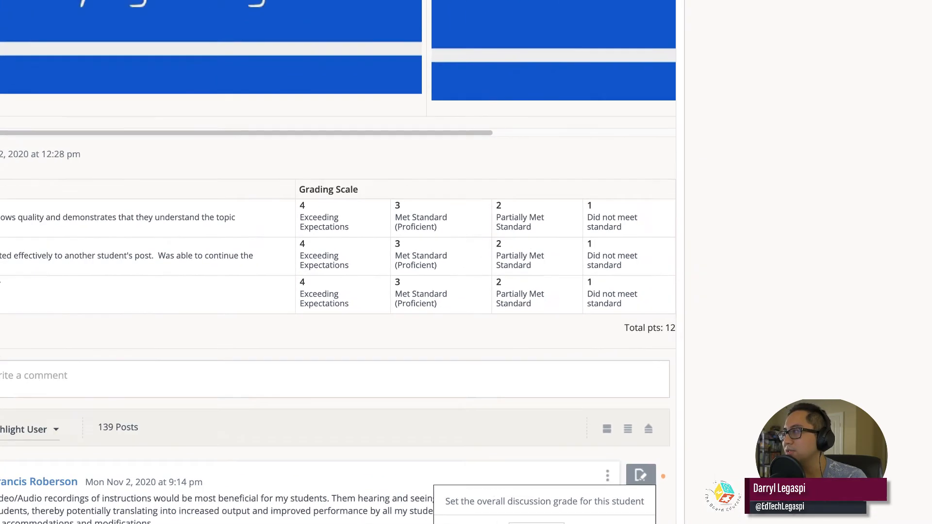
pyautogui.click(610, 438)
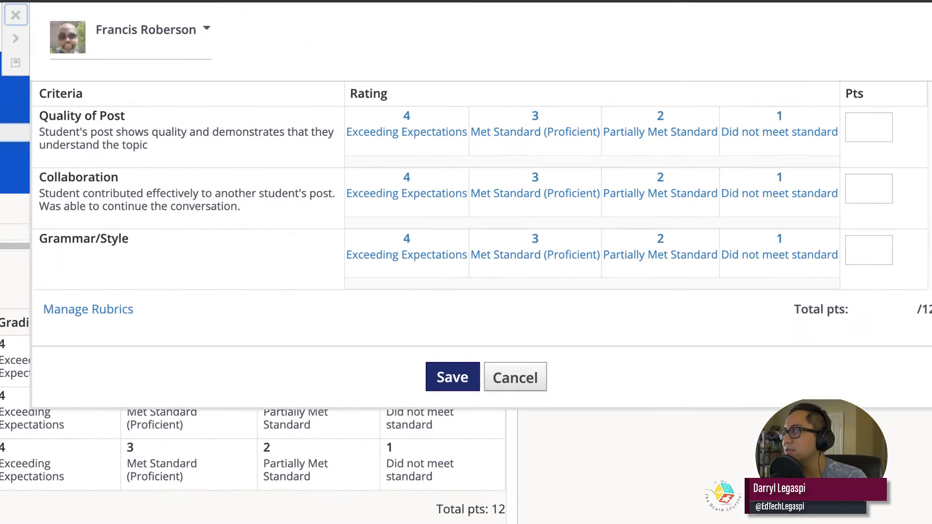
pyautogui.click(868, 136)
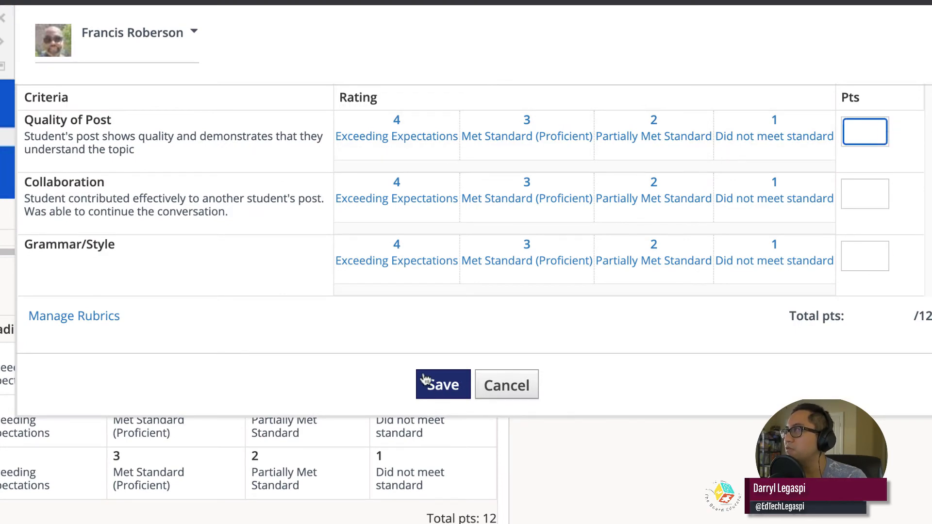
pyautogui.click(493, 391)
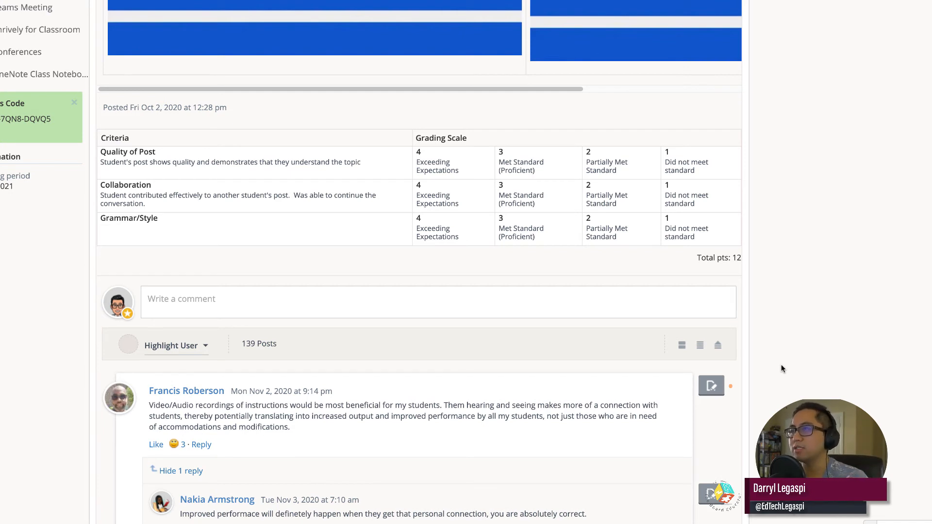
pyautogui.scroll(-3, 728, 389)
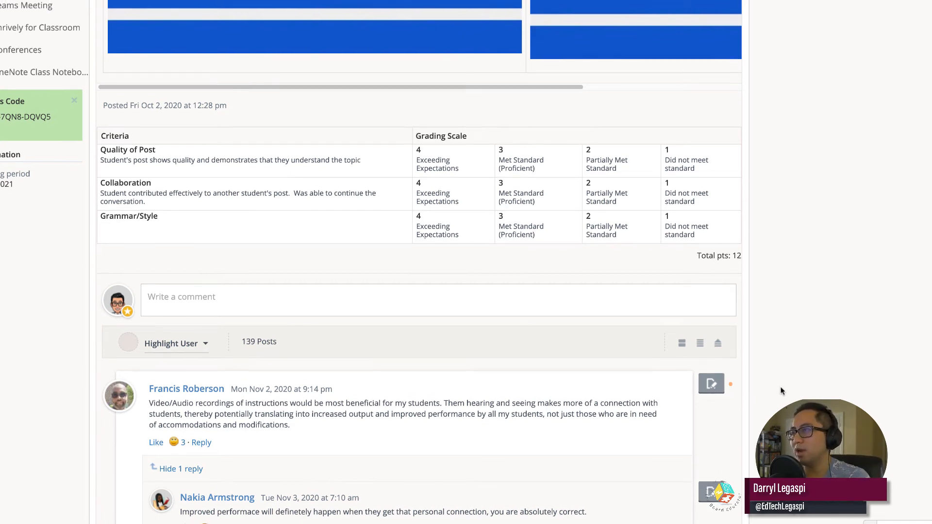
pyautogui.scroll(1, 674, 396)
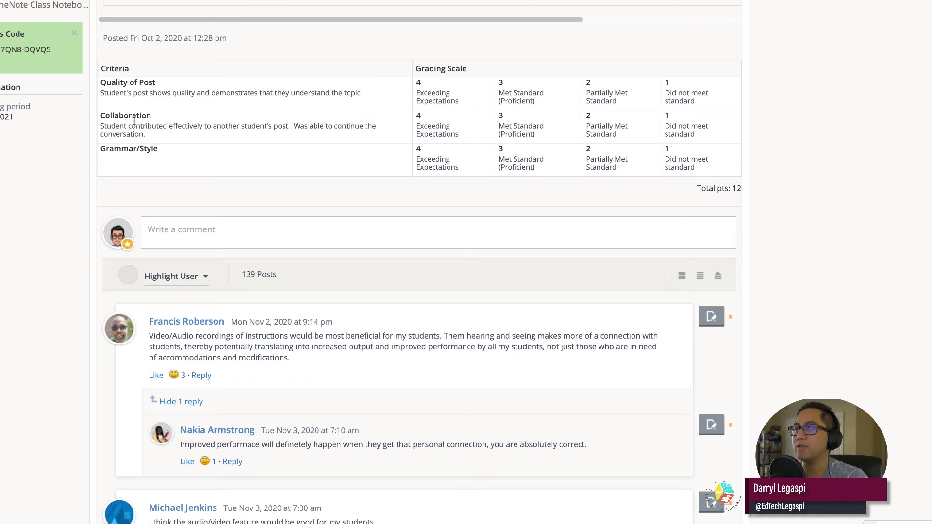
# Highlight the contributions of the participant who replied to the first post and look through the discussion for them
pyautogui.click(206, 278)
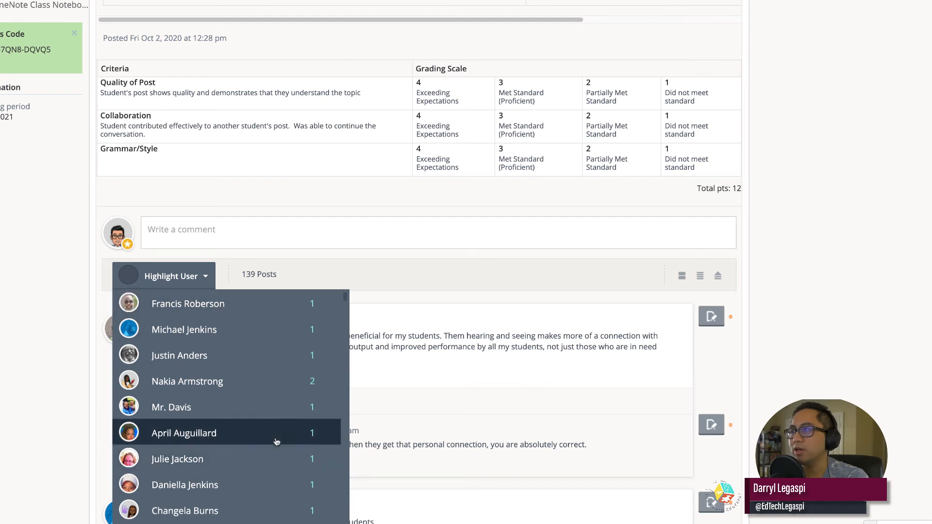
pyautogui.click(305, 384)
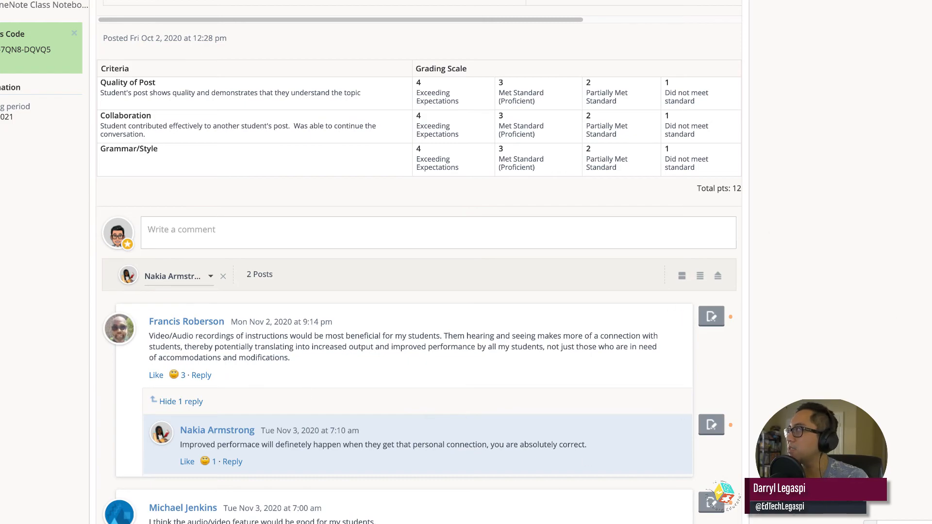
pyautogui.scroll(-10, 420, 291)
pyautogui.scroll(4, 419, 291)
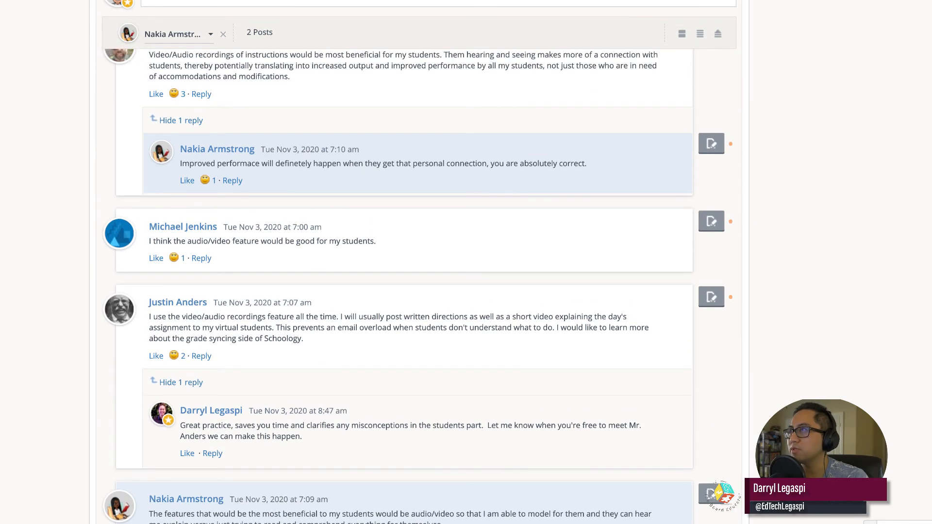
pyautogui.scroll(-20, 420, 291)
pyautogui.scroll(15, 419, 291)
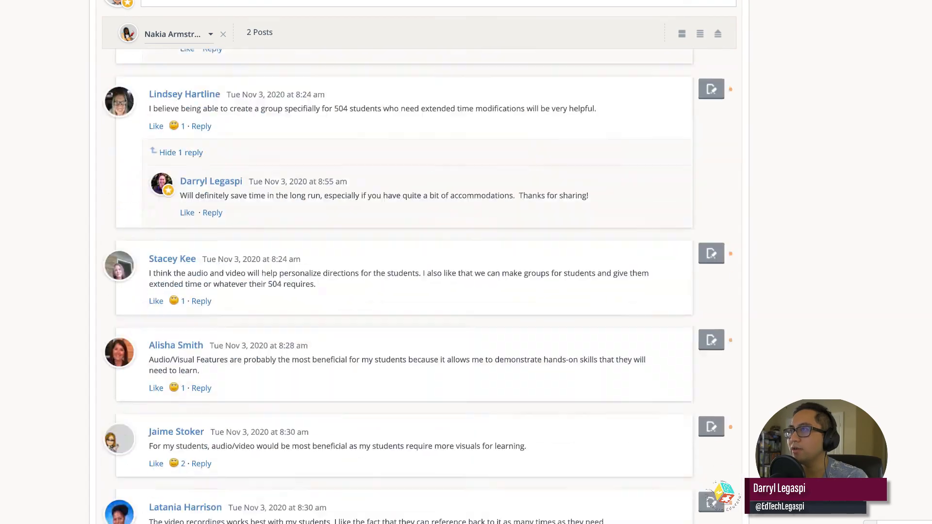
pyautogui.scroll(20, 420, 291)
pyautogui.scroll(-7, 419, 292)
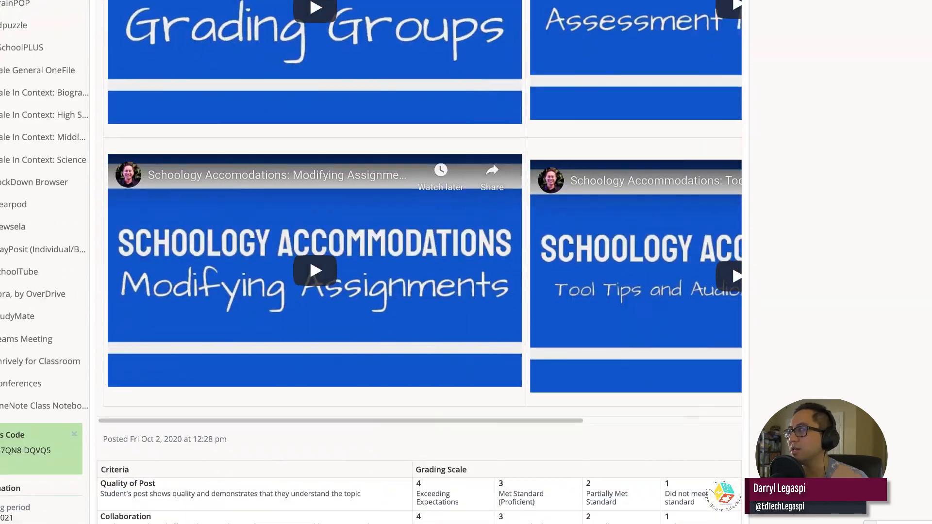
# Open the course's Grade Setup, show its rubrics list and view the options for adding a scale or rubric
pyautogui.scroll(7, 420, 291)
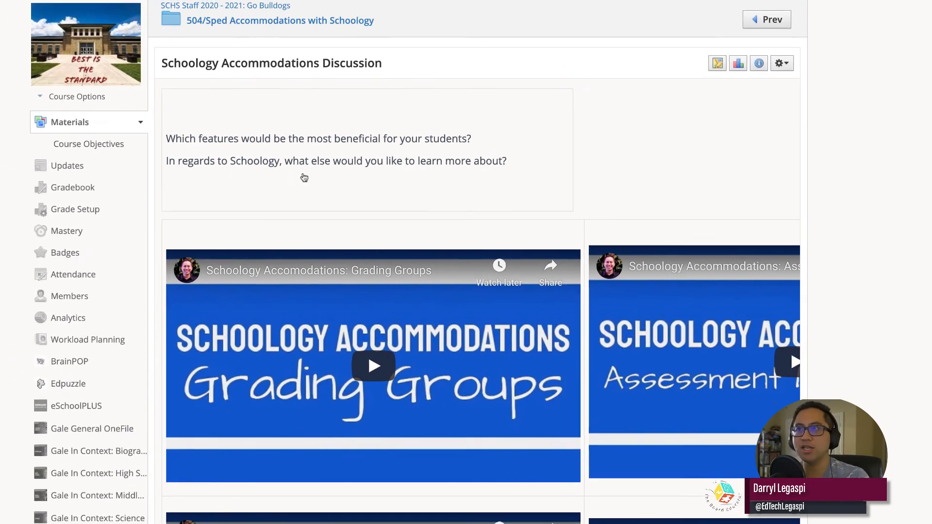
pyautogui.click(20, 187)
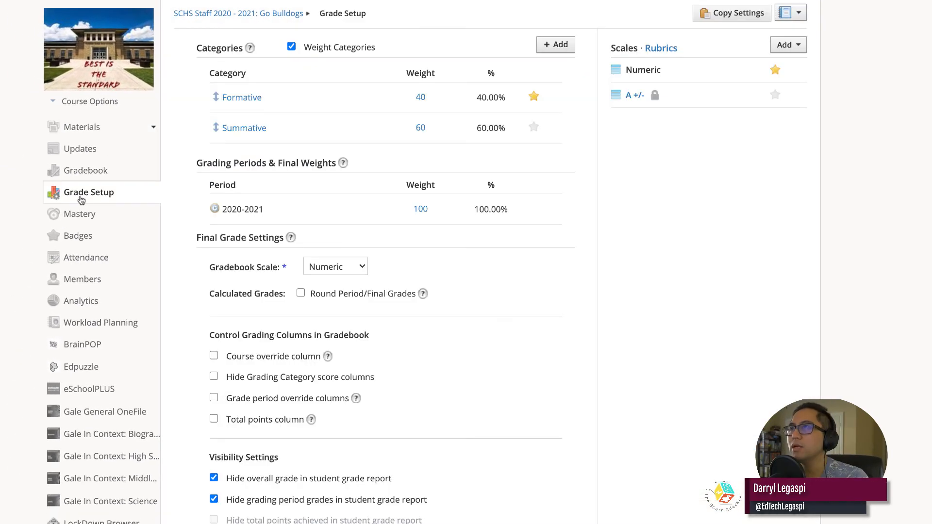
pyautogui.click(668, 50)
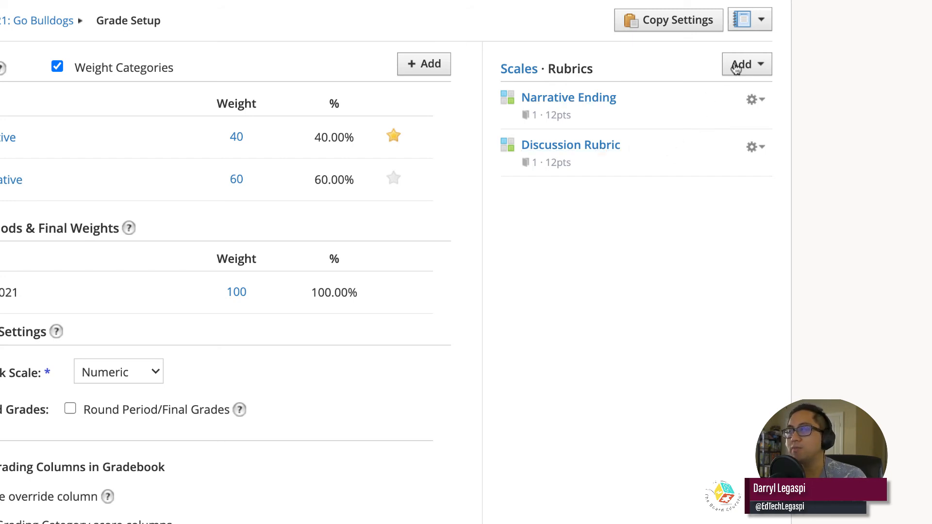
pyautogui.click(757, 67)
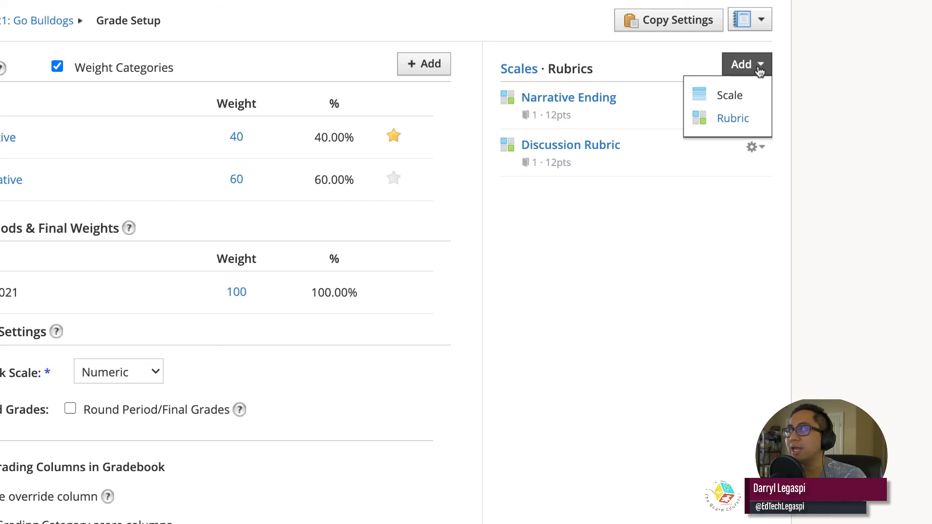
pyautogui.click(683, 270)
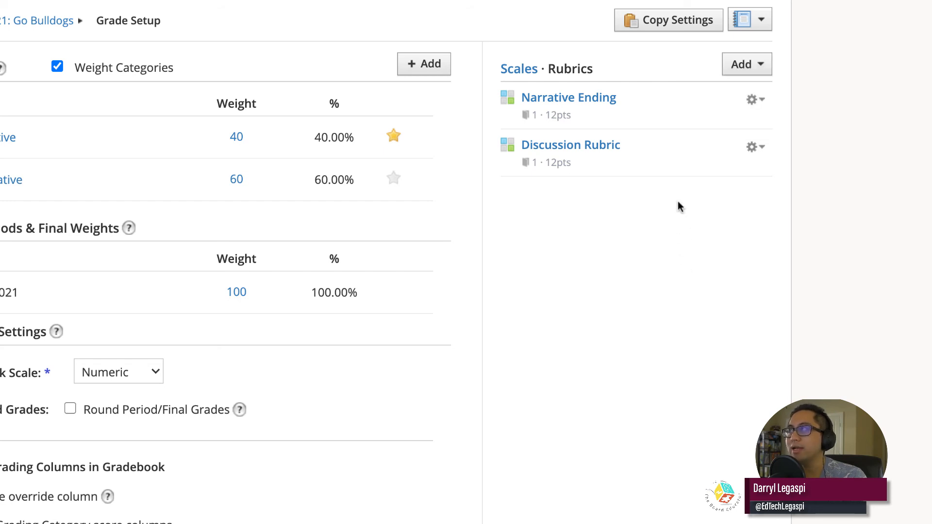
# Save a copy of the Discussion Rubric to the Rubrics collection in Resources, without a folder
pyautogui.click(755, 154)
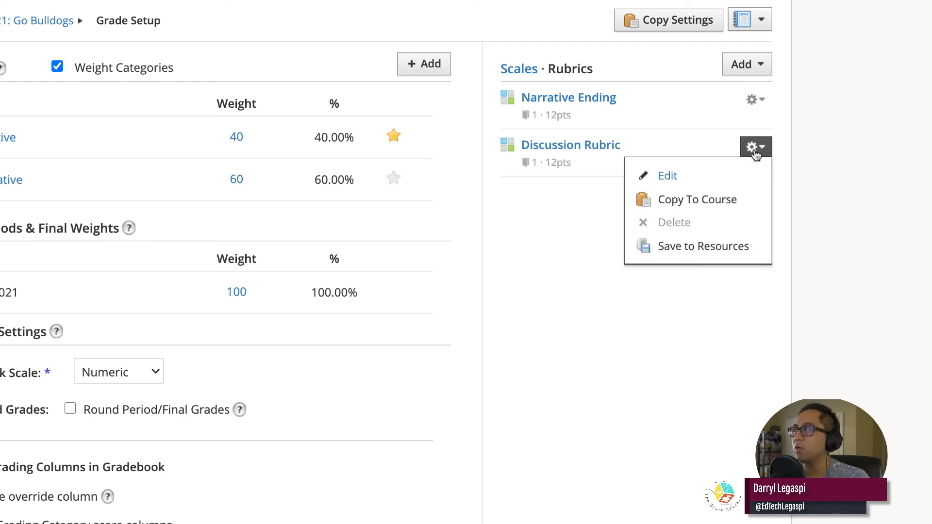
pyautogui.click(704, 248)
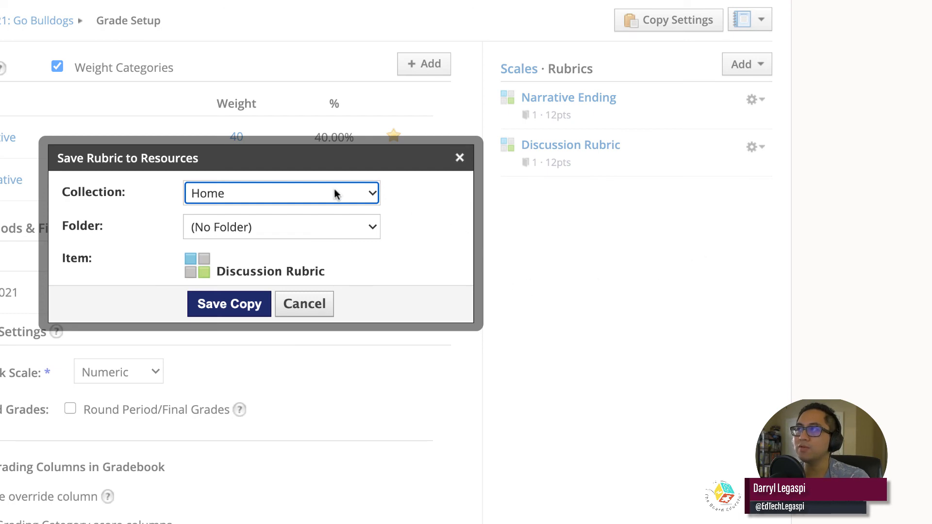
pyautogui.click(354, 193)
pyautogui.click(353, 193)
pyautogui.click(353, 192)
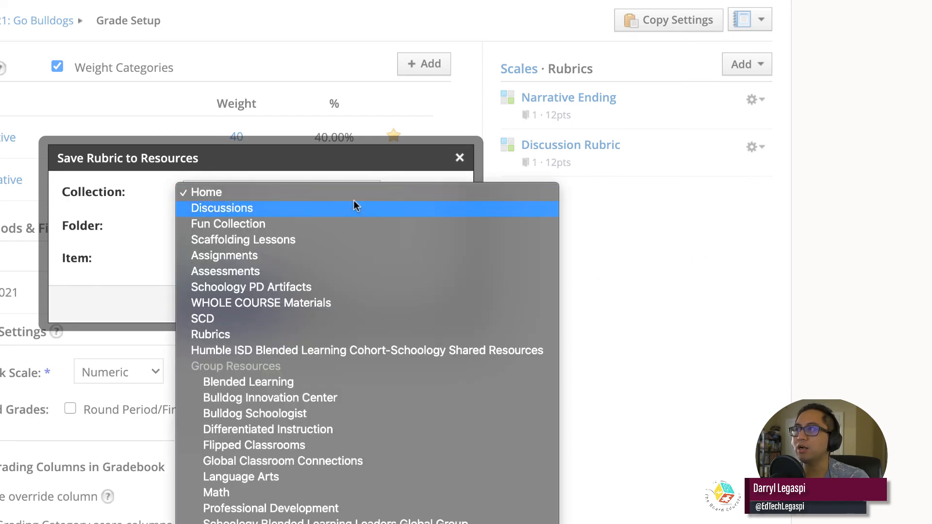
pyautogui.click(341, 334)
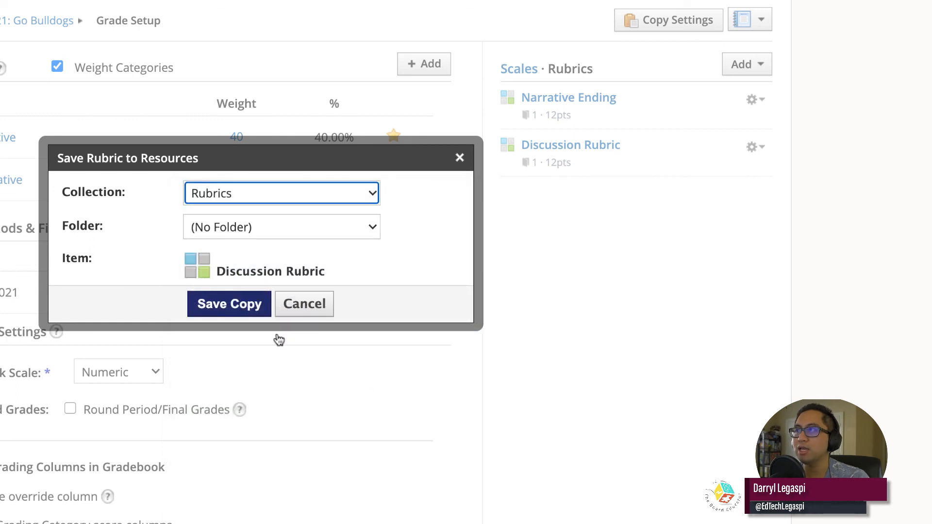
pyautogui.click(247, 311)
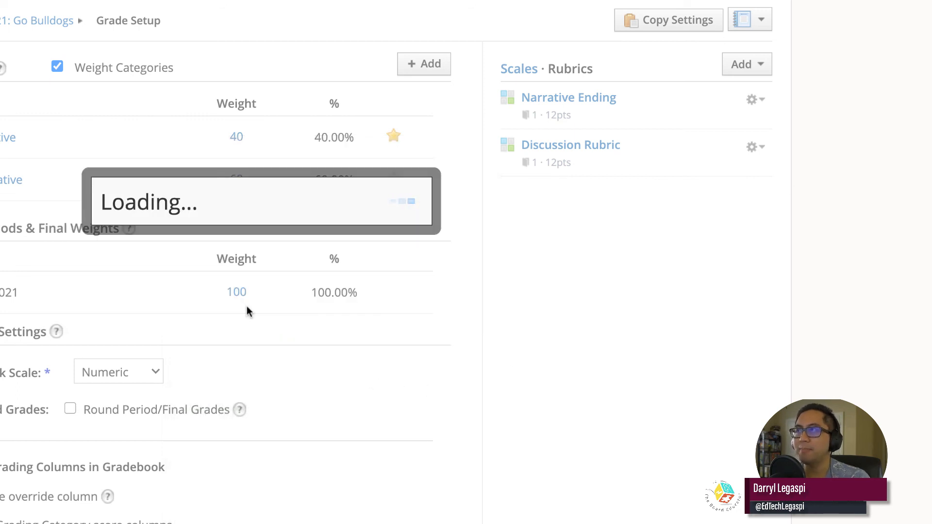